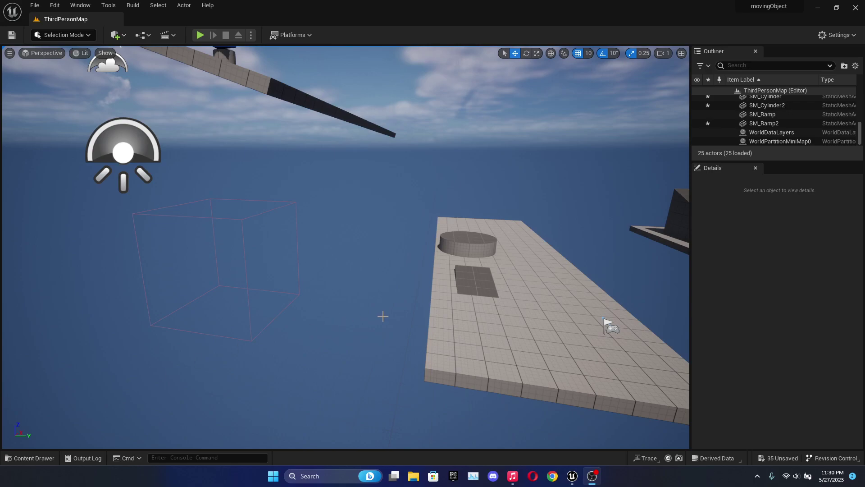
- Play-test the level, jumping the character onto the raised platform, then exit play mode
right_click_drag(275, 256, 378, 257)
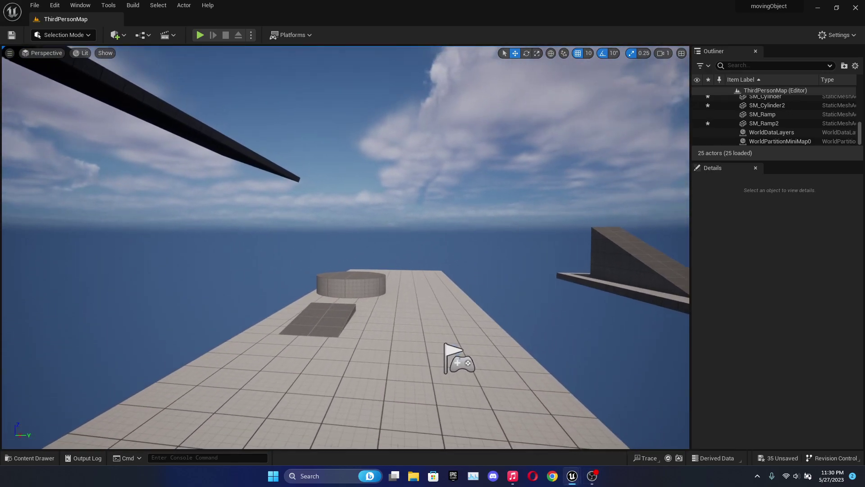
right_click_drag(459, 361, 371, 180)
left_click(200, 35)
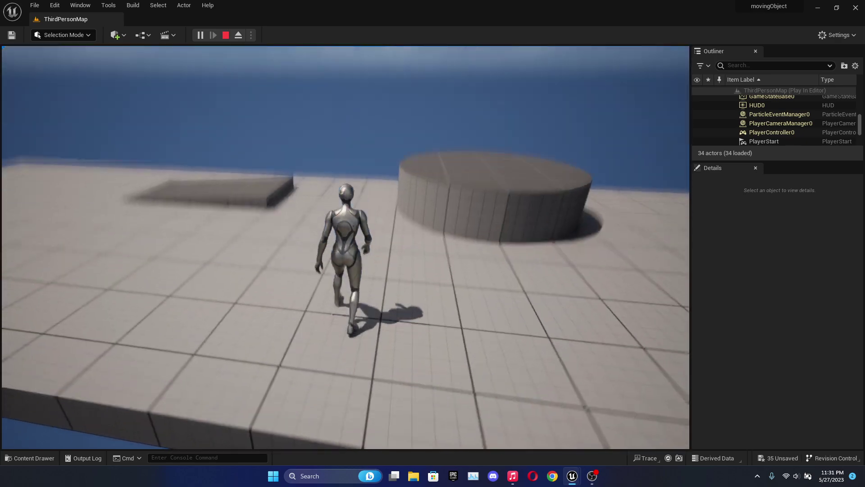
key("space")
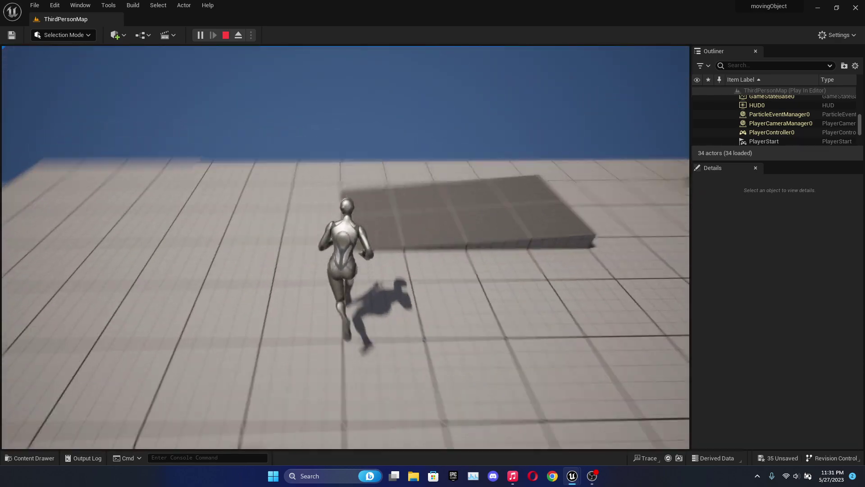
key("space")
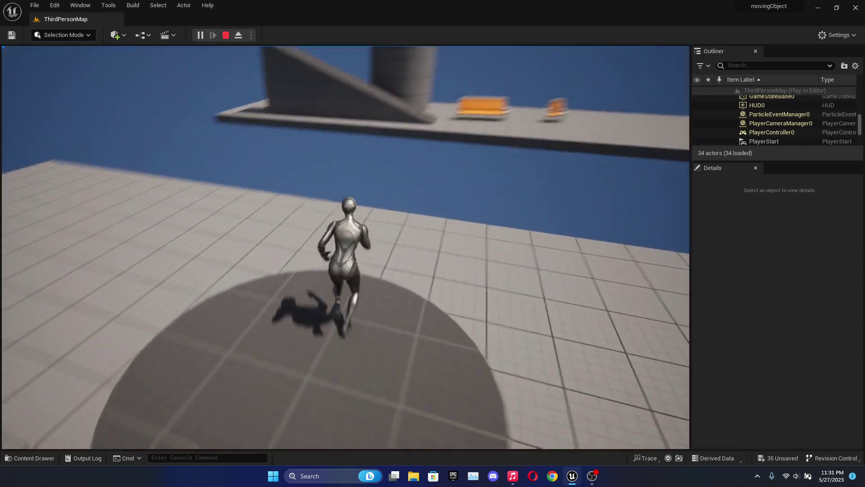
key("space")
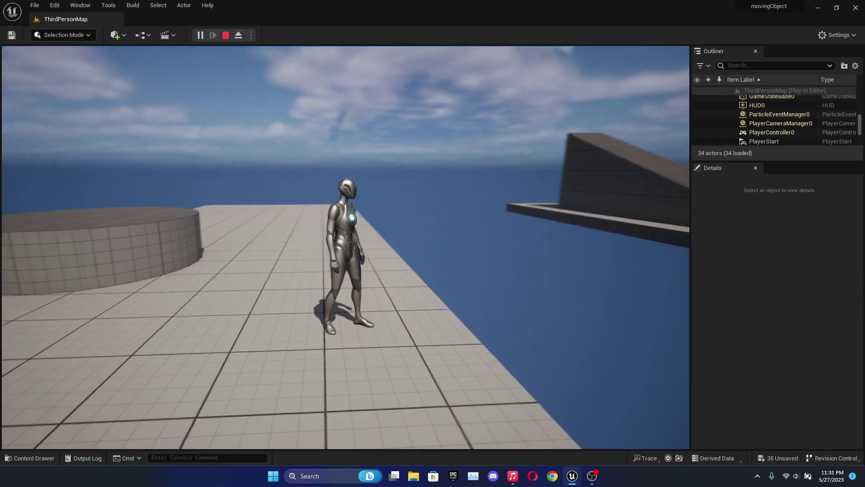
key("w")
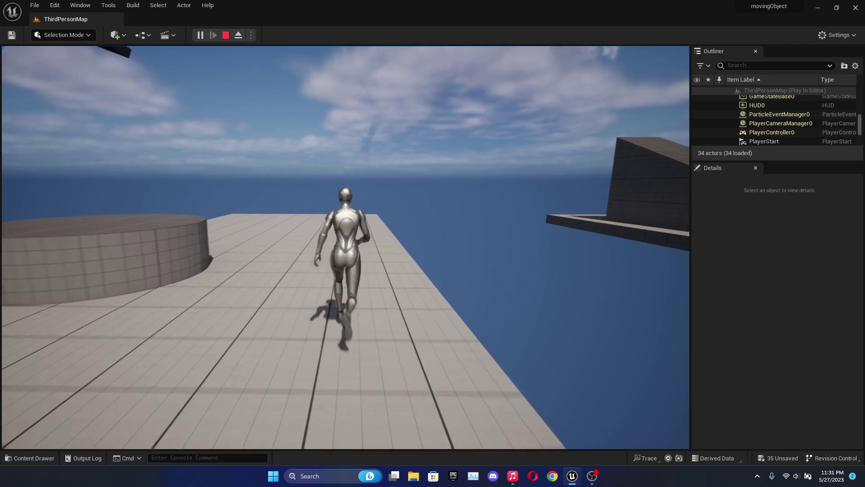
key("Escape")
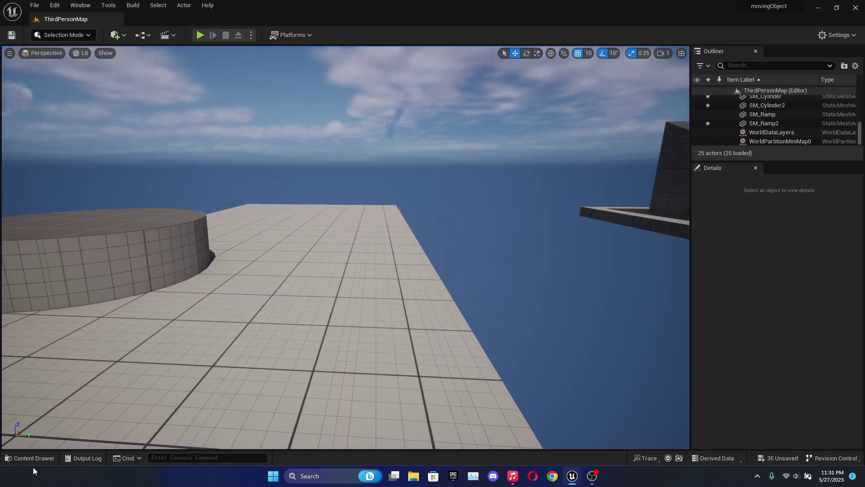
- Create an Actor Blueprint class named xplat in the Content folder
left_click(31, 459)
right_click(358, 395)
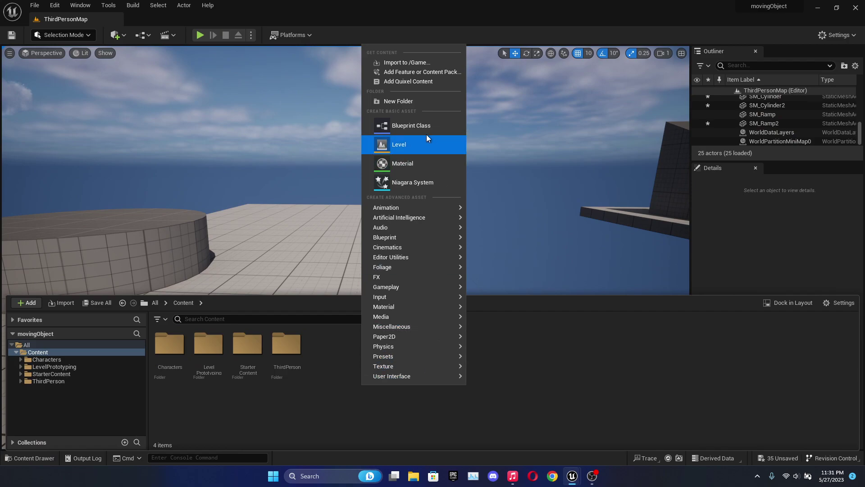
left_click(421, 124)
left_click(319, 169)
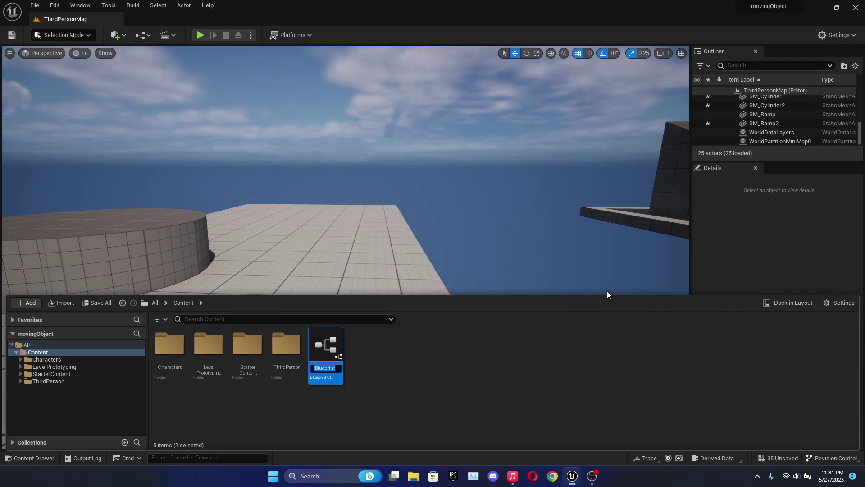
type("BP")
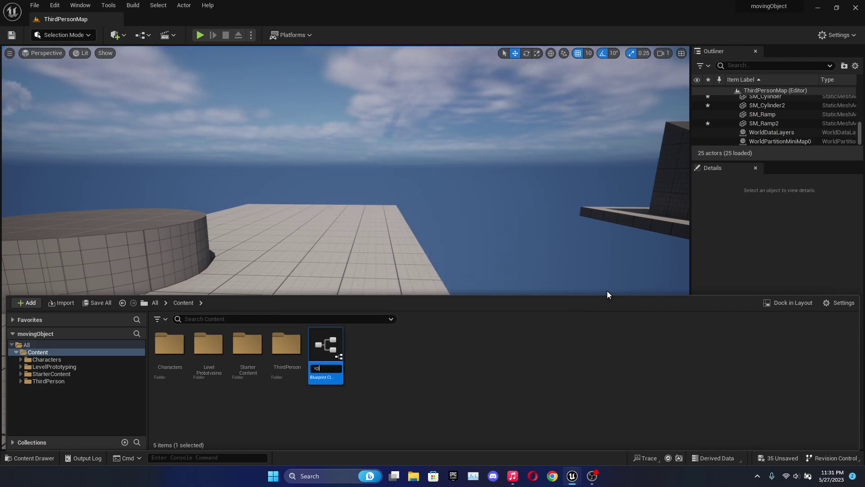
type("at")
key("Return")
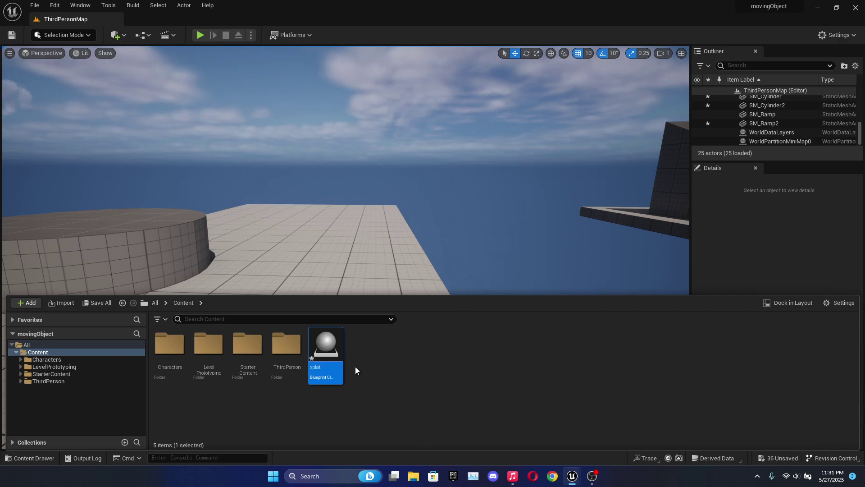
left_click_drag(334, 365, 339, 348)
left_click(332, 348)
- Open xplat in a full-screen Blueprint editor and add a Cube component
double_click(331, 349)
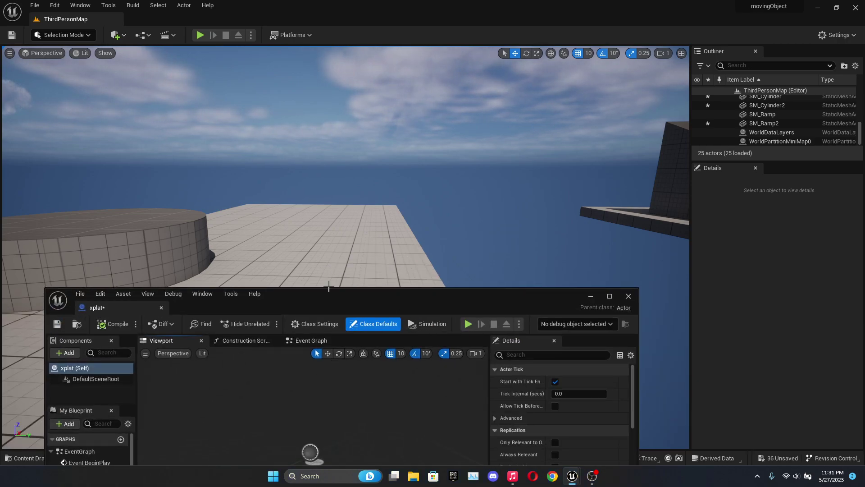
double_click(329, 295)
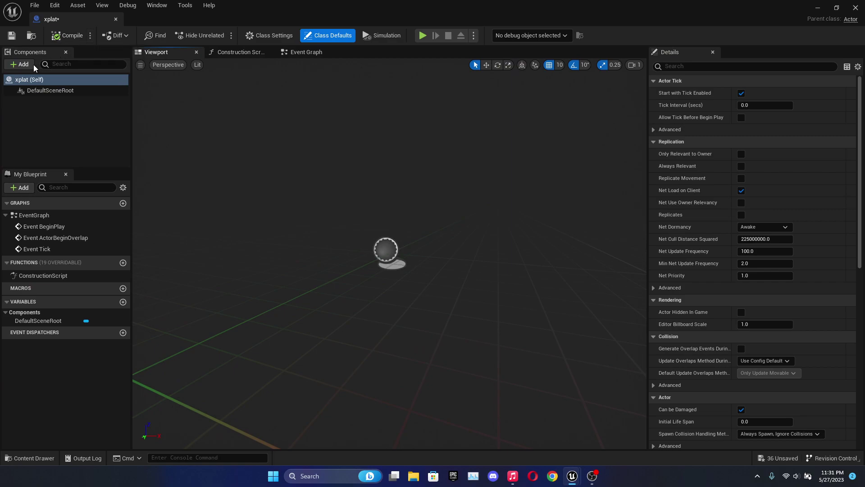
left_click(29, 64)
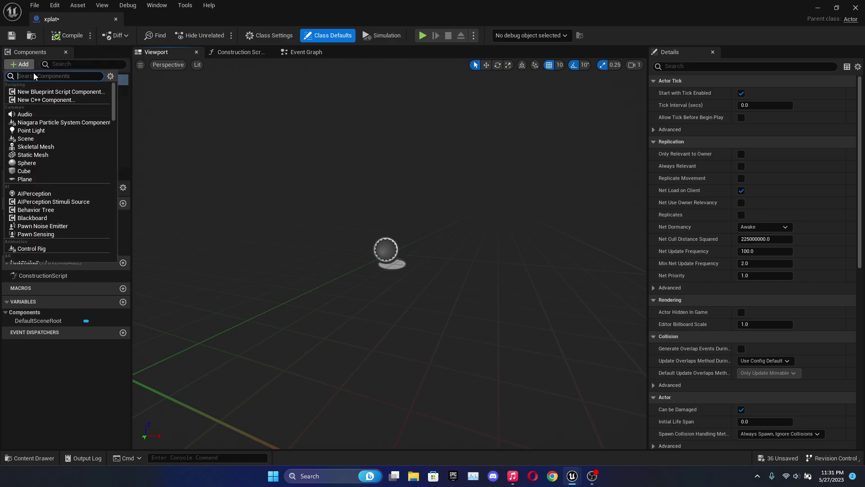
left_click(78, 171)
- Scale the cube into a flat plate of about 3.5 by 3.5 by 0.25
left_click_drag(330, 165, 331, 223)
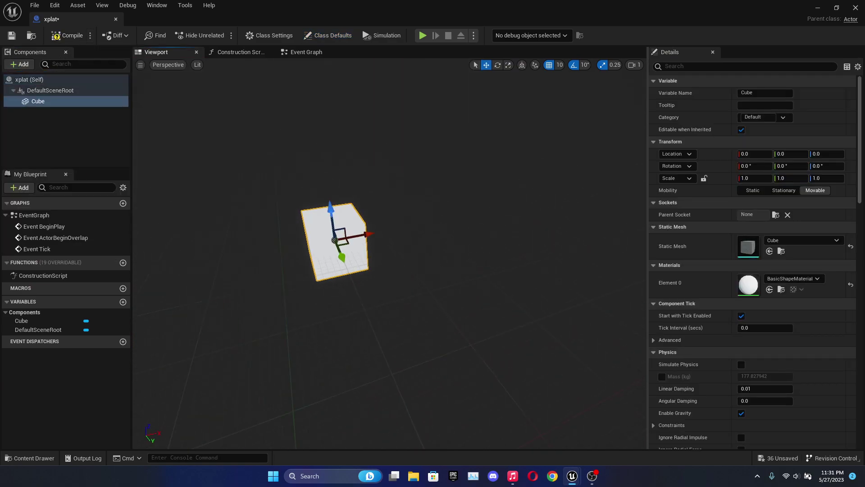
left_click(498, 65)
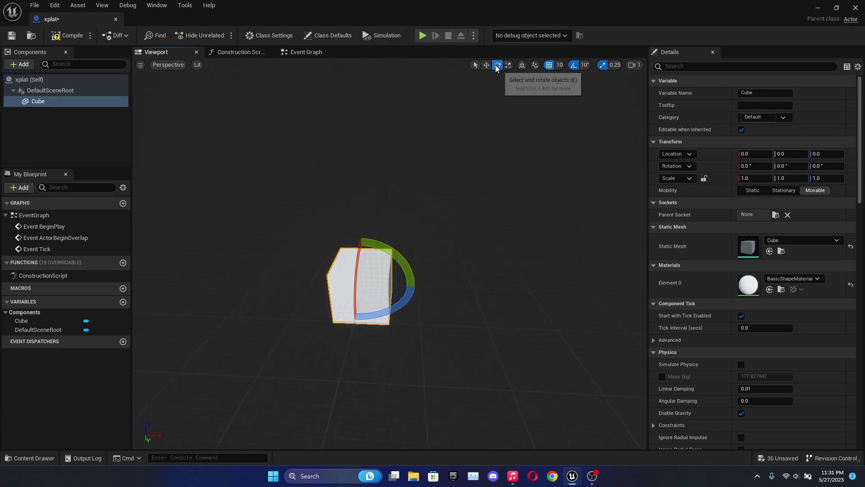
left_click(508, 65)
mouse_move(367, 255)
left_mouse_down()
mouse_move(365, 269)
mouse_move(416, 285)
left_mouse_up()
left_click_drag(358, 310, 410, 277)
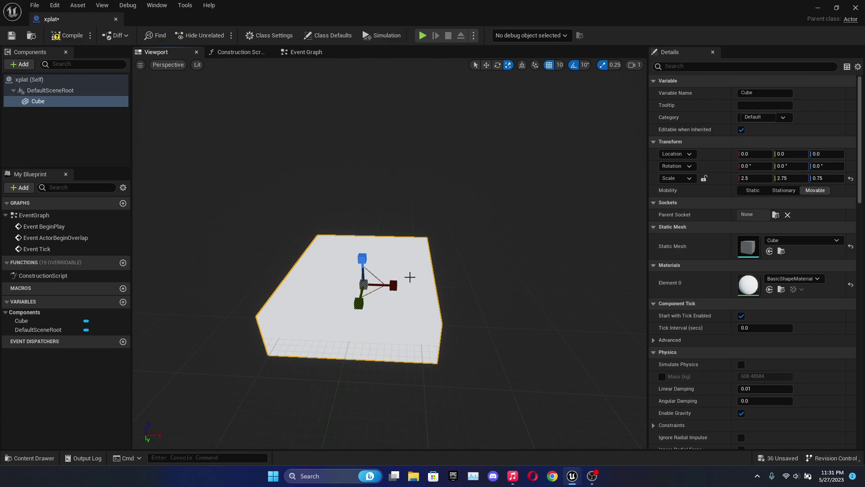
mouse_move(369, 257)
left_mouse_down()
mouse_move(349, 311)
mouse_move(516, 198)
left_mouse_up()
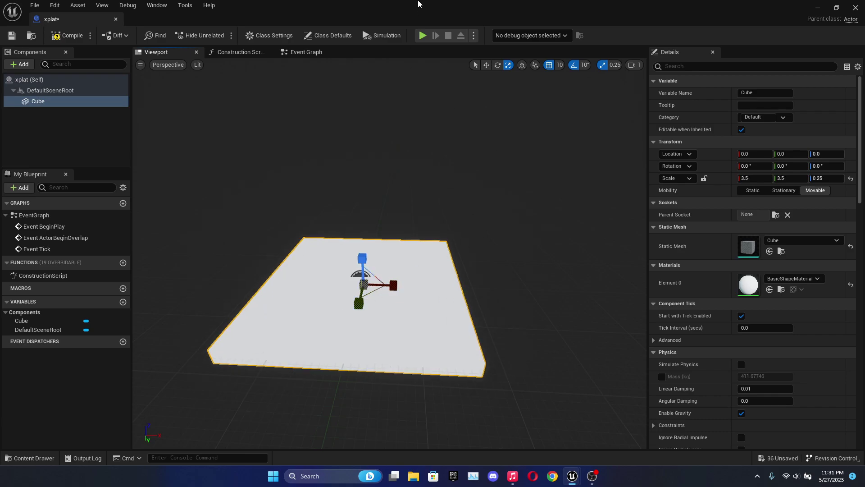
- Drag an xplat instance onto the level platform and position it beside the round dais
double_click(419, 4)
right_click_drag(218, 187, 54, 473)
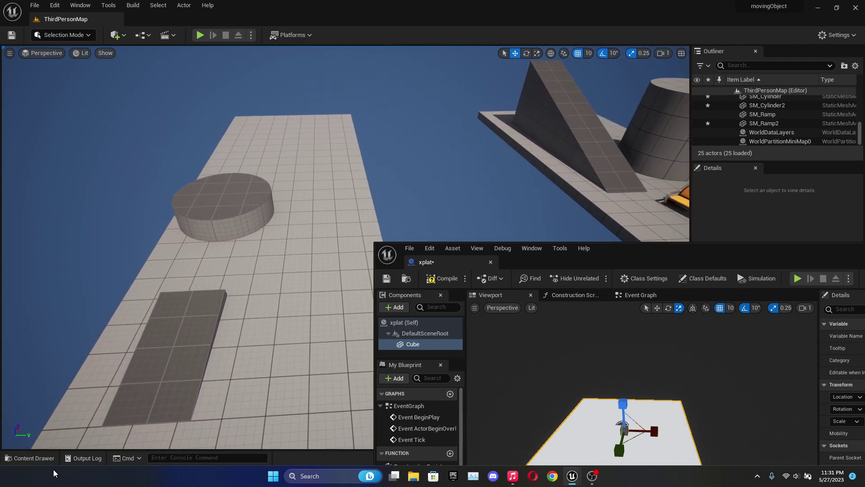
left_click(35, 458)
left_click_drag(325, 371, 331, 207)
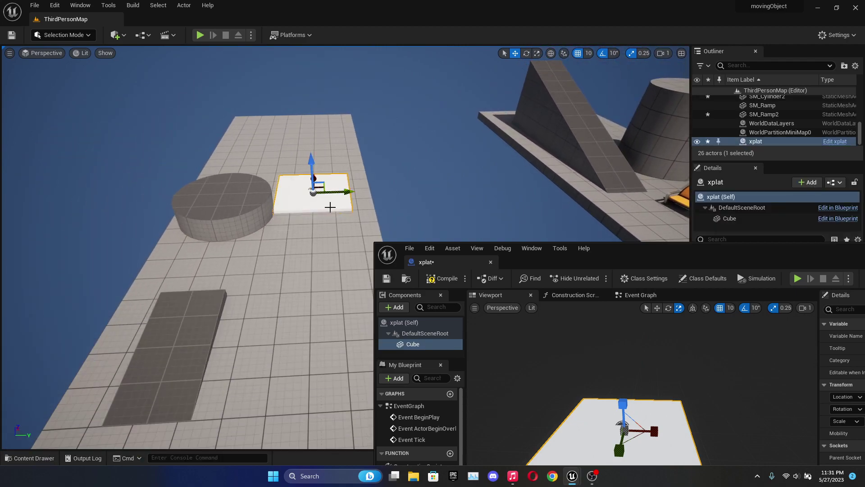
left_click_drag(319, 177, 322, 208)
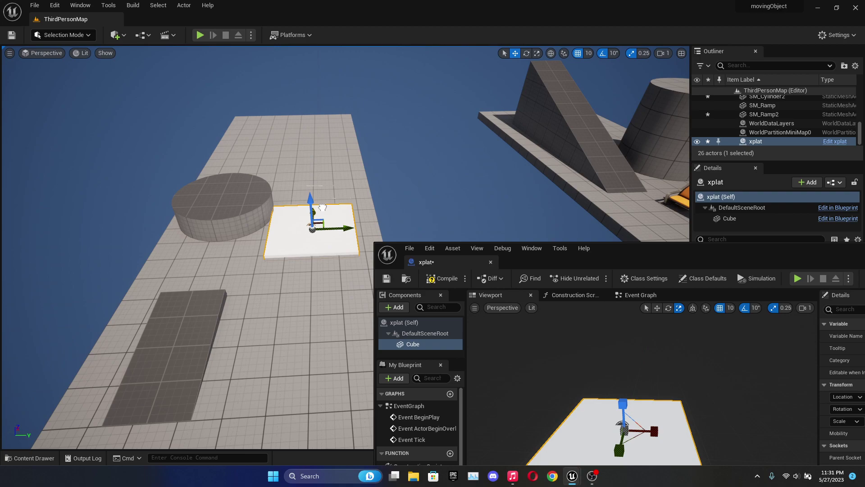
right_click_drag(349, 195, 350, 170)
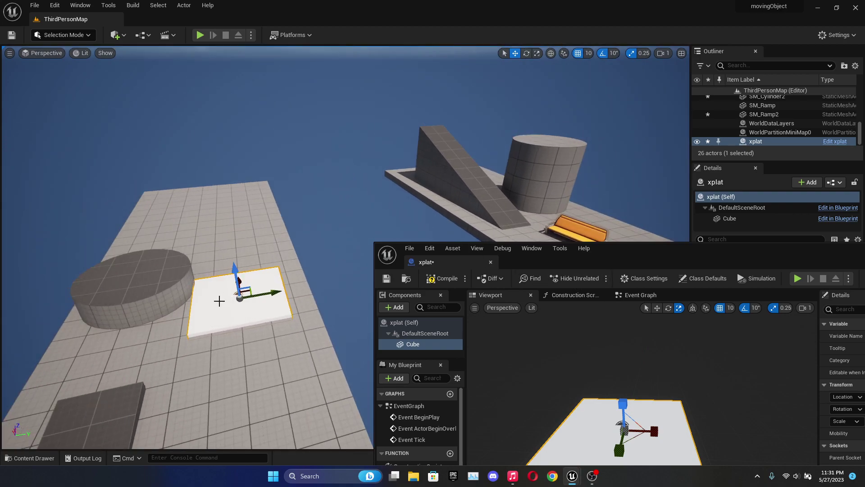
left_click_drag(268, 290, 348, 295)
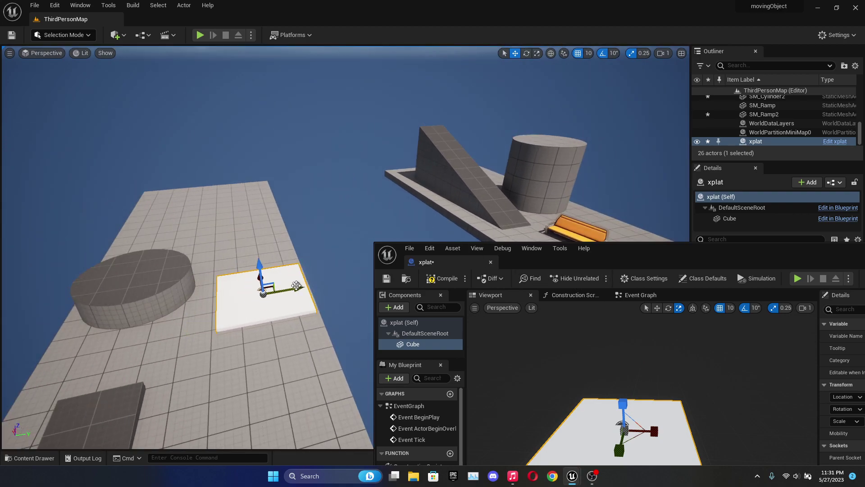
double_click(673, 252)
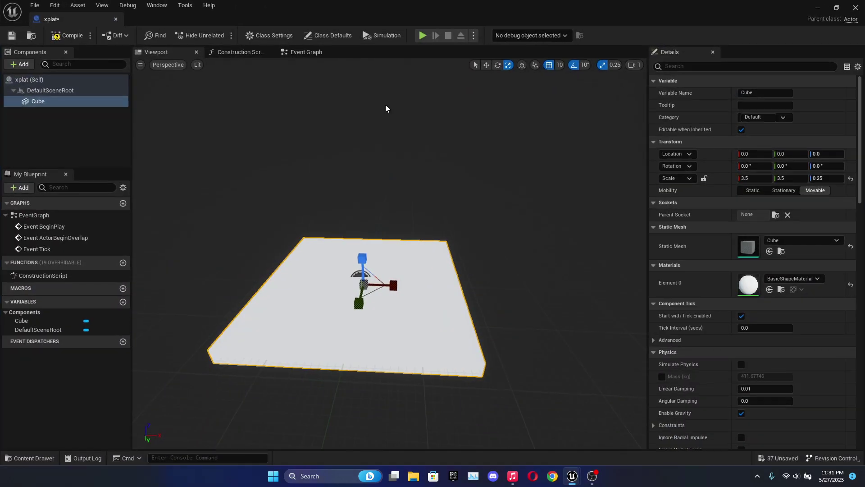
- In the Event Graph, move Event BeginPlay left and add a Get Actor Location node
left_click(302, 51)
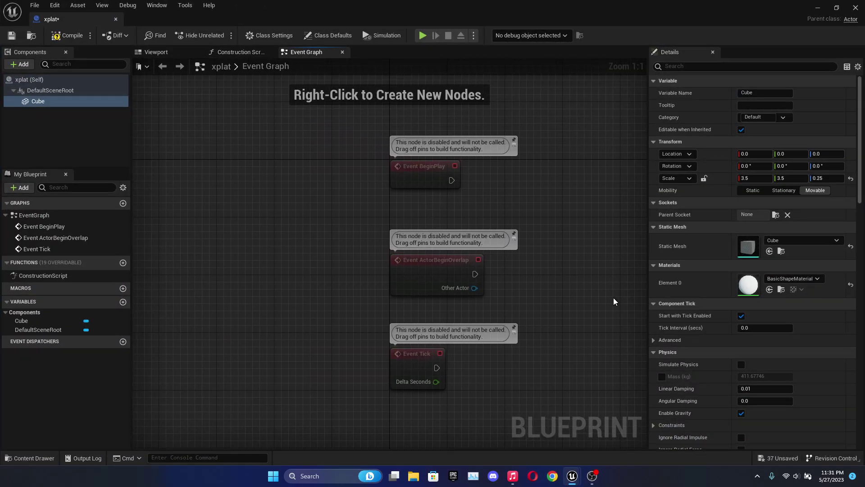
left_click(354, 174)
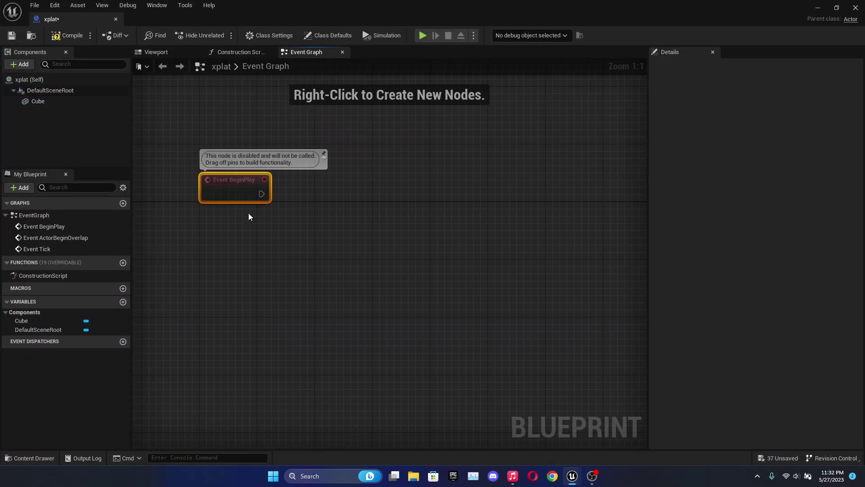
left_click_drag(262, 193, 316, 190)
left_click(267, 238)
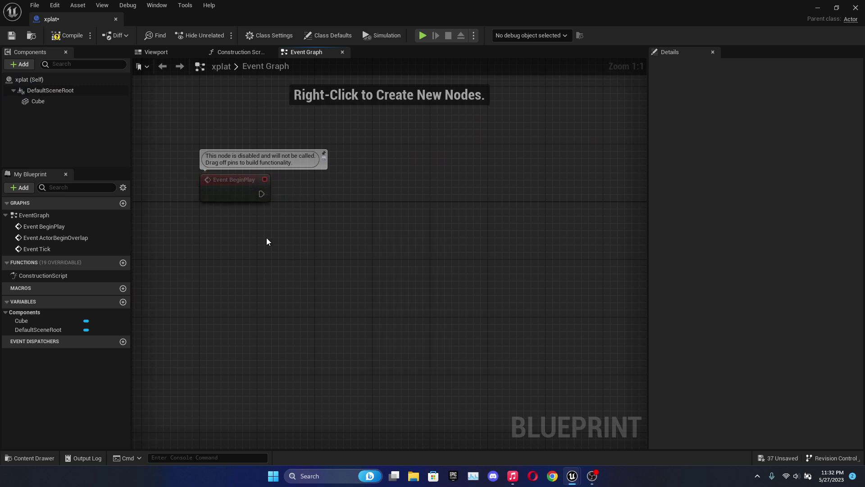
right_click(231, 234)
type("getac")
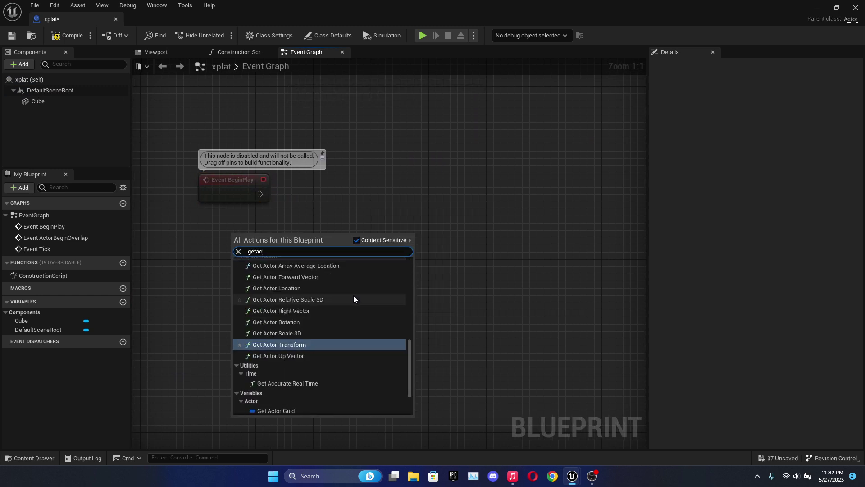
type("ot")
key("BackSpace")
key("BackSpace")
key("BackSpace")
key("BackSpace")
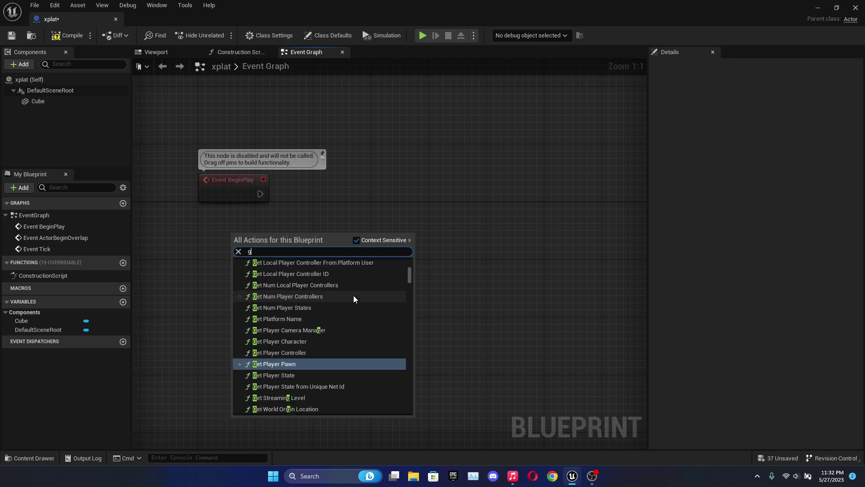
type("actorloc")
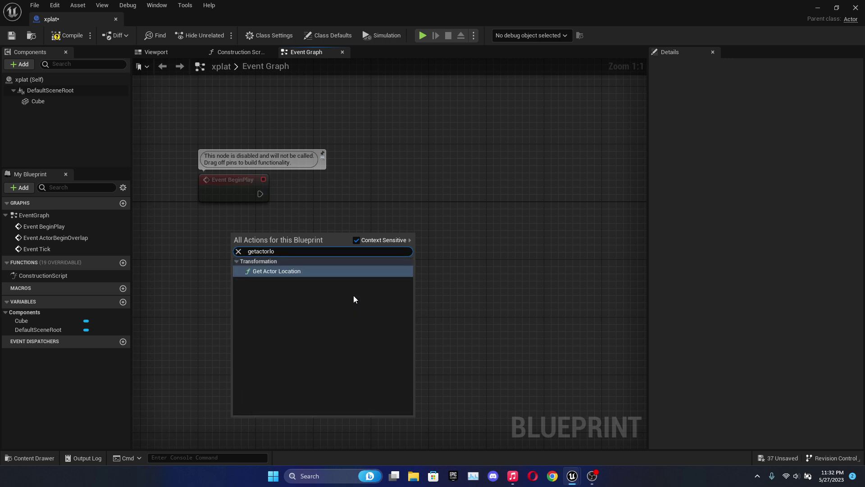
key("Return")
- Promote its Return Value to a vector variable initloc, set from Event BeginPlay
left_click_drag(327, 258, 389, 197)
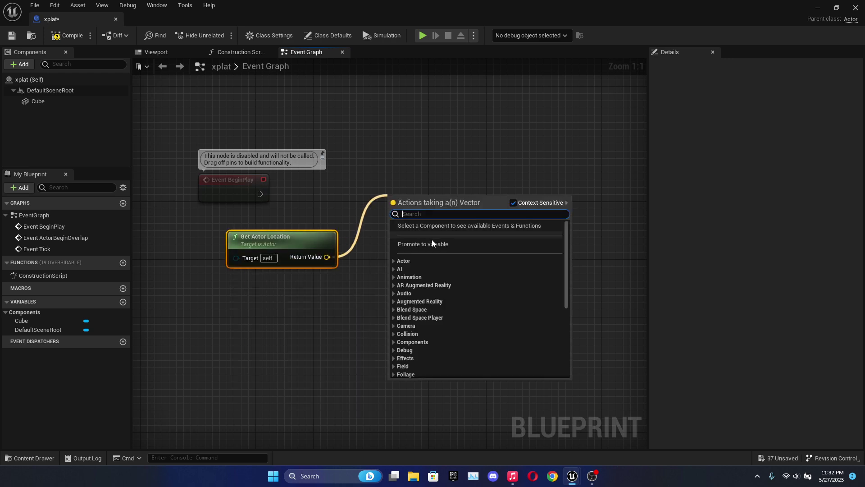
left_click(462, 244)
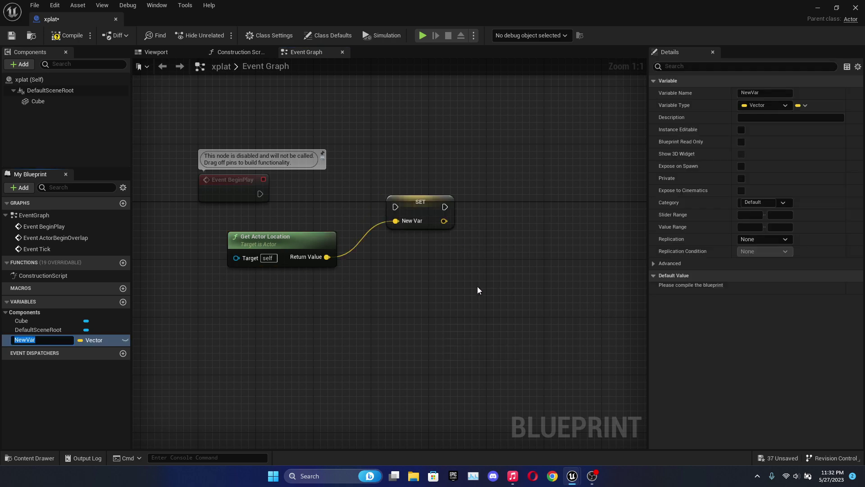
key("BackSpace")
type("c")
key("Return")
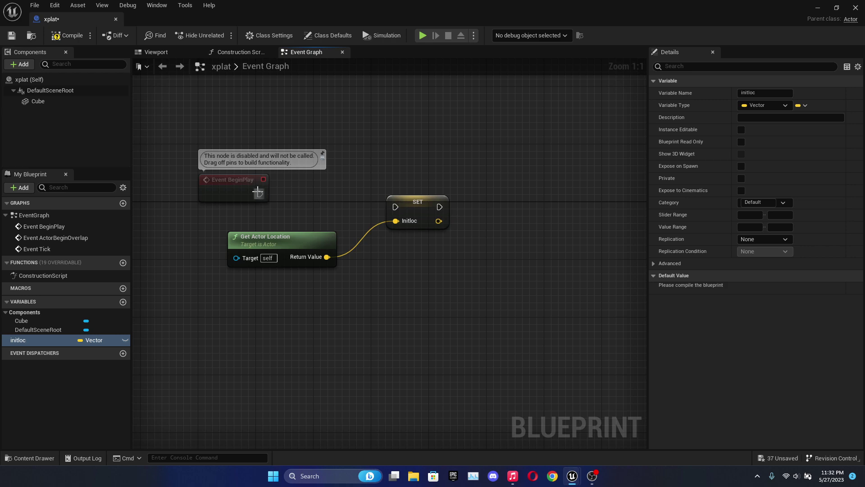
left_click_drag(258, 192, 395, 207)
right_click_drag(576, 273, 490, 278)
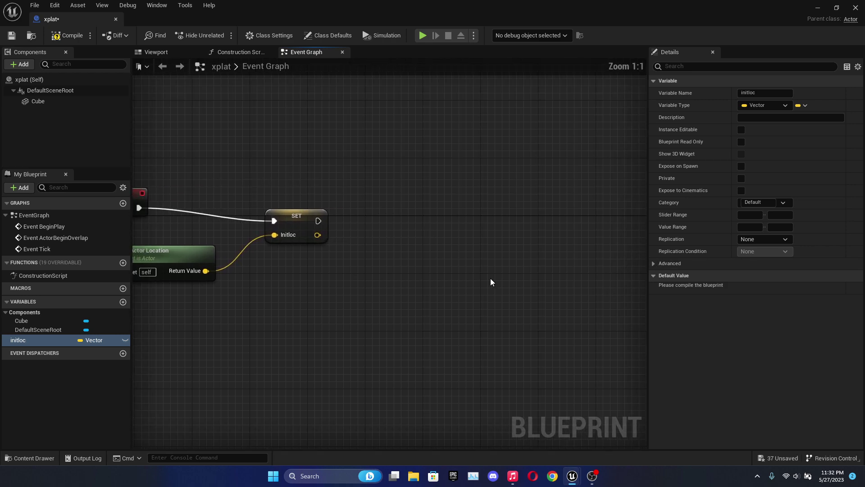
right_click_drag(374, 265, 280, 255)
- Add a Timeline named move after the initloc SET node, wired to Play from Start
left_click_drag(217, 206, 288, 207)
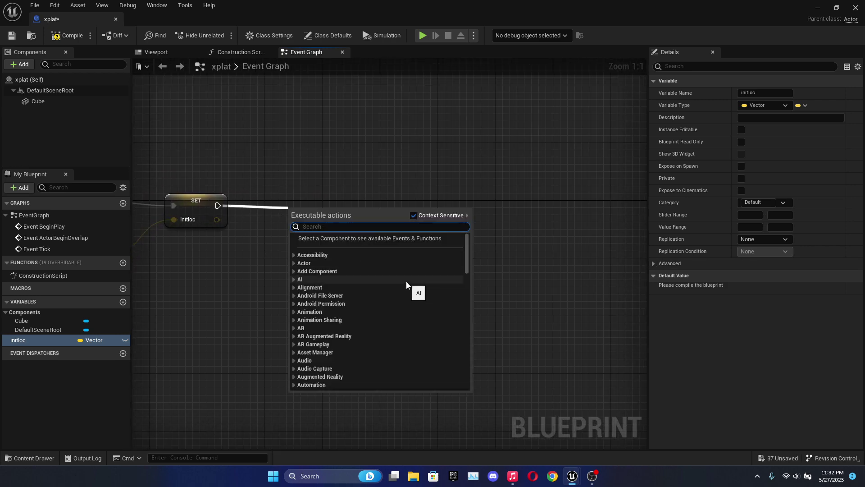
type("timeline")
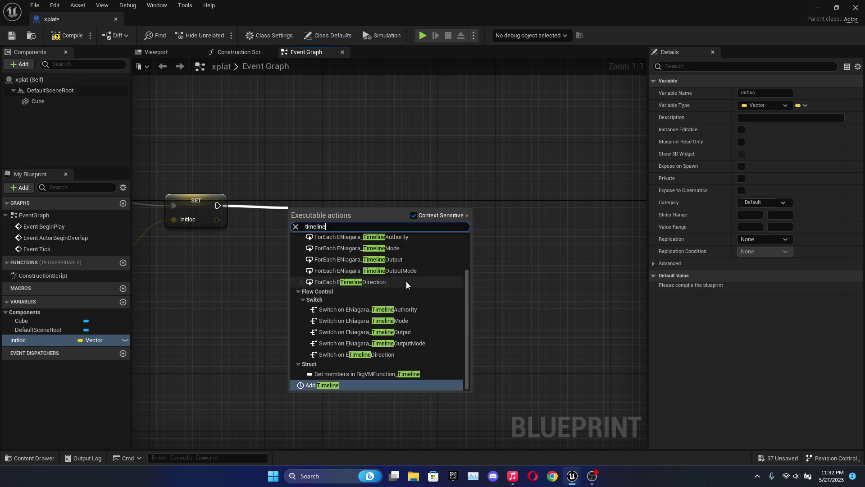
left_click(348, 385)
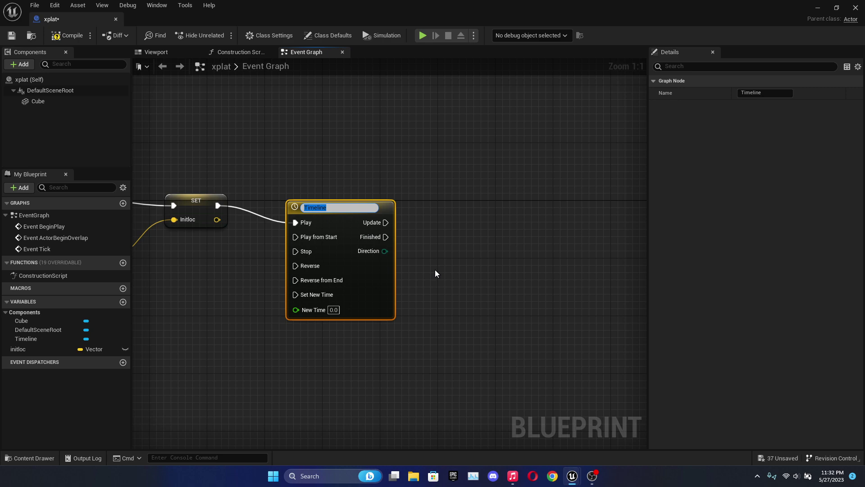
type("move")
key("Return")
left_click_drag(338, 206, 353, 177)
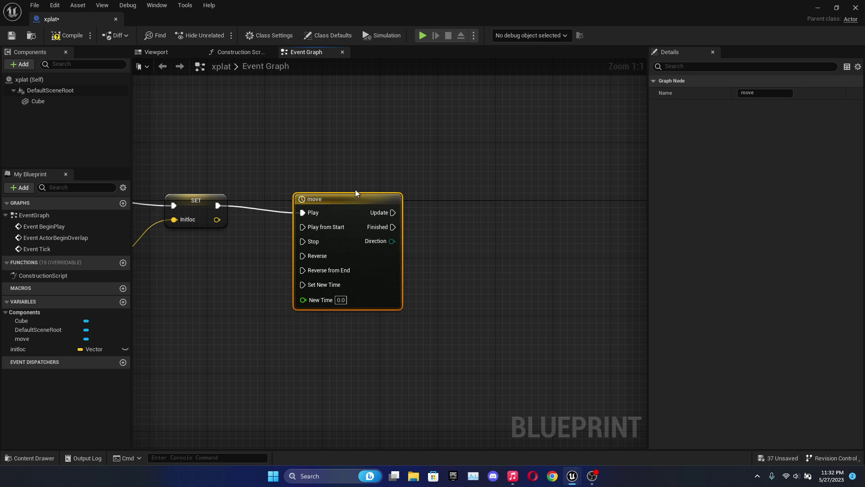
mouse_move(217, 206)
left_mouse_down()
mouse_move(333, 215)
mouse_move(315, 206)
left_mouse_up()
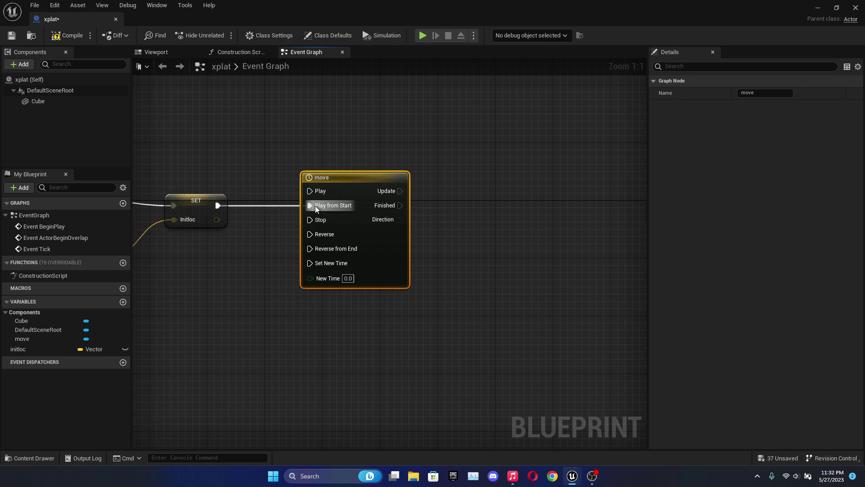
right_click_drag(406, 197, 334, 194)
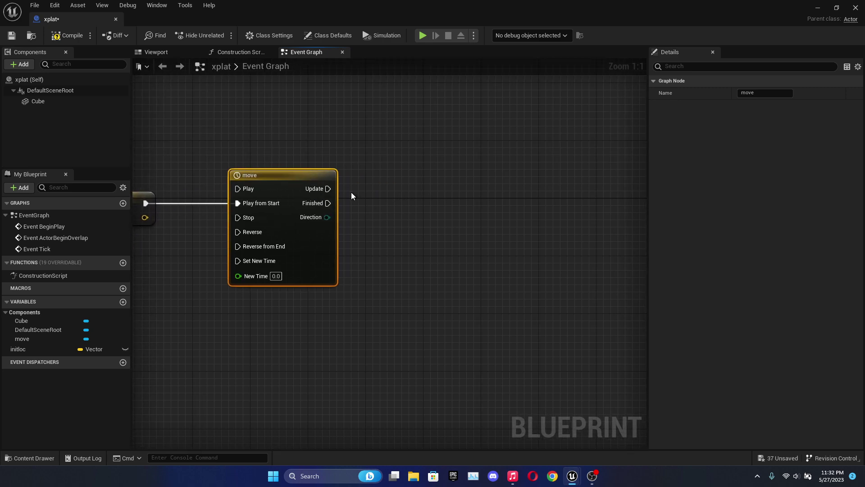
mouse_move(344, 207)
right_click_drag(265, 309, 368, 297)
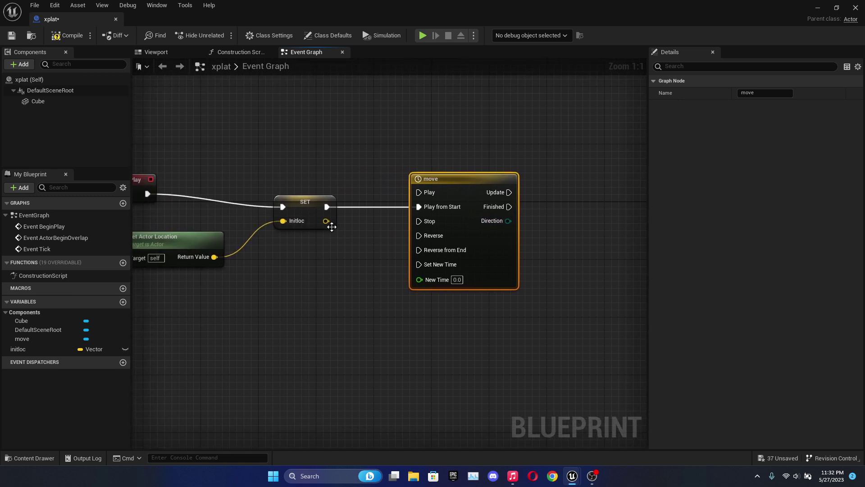
left_click_drag(327, 221, 362, 272)
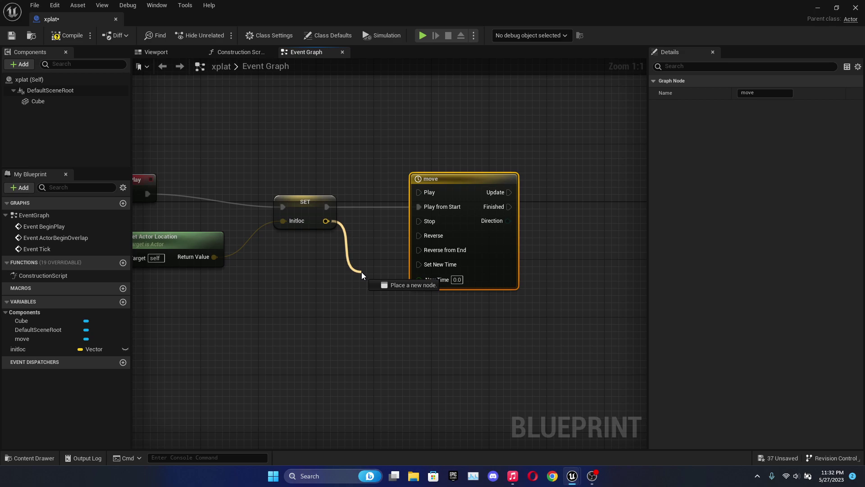
left_click(264, 342)
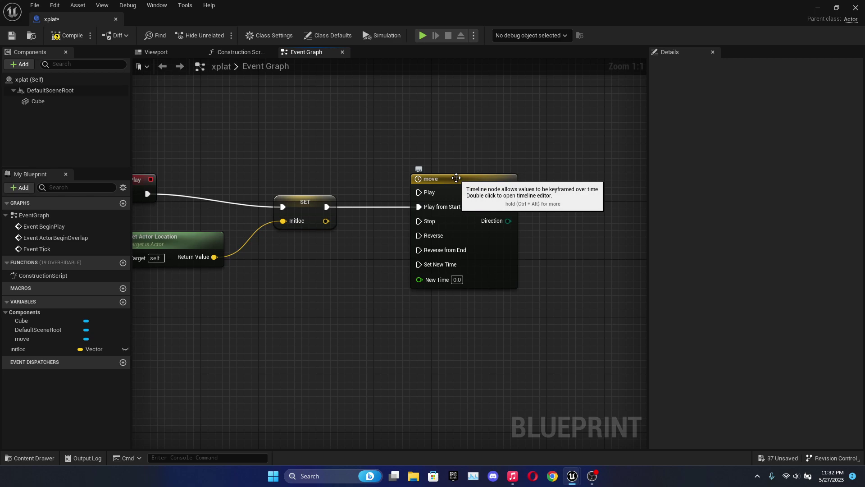
right_click_drag(595, 179, 481, 177)
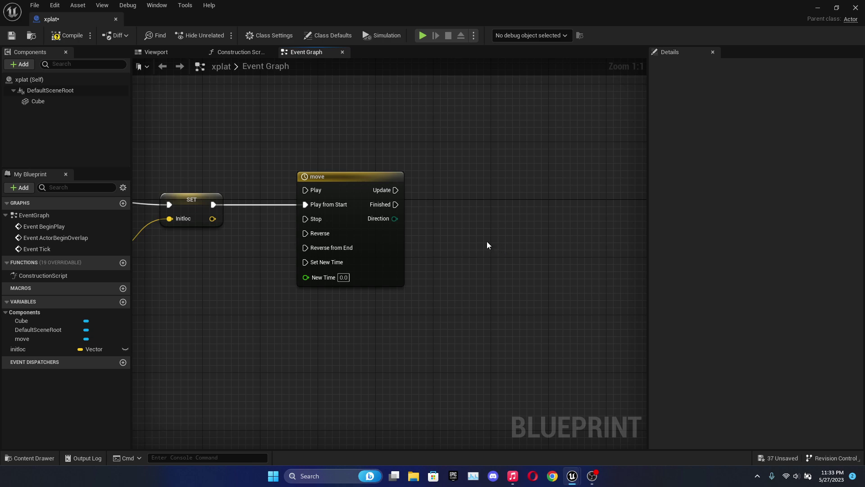
- Add a vector track to the move timeline, keeping the default name NewTrack_0
double_click(356, 175)
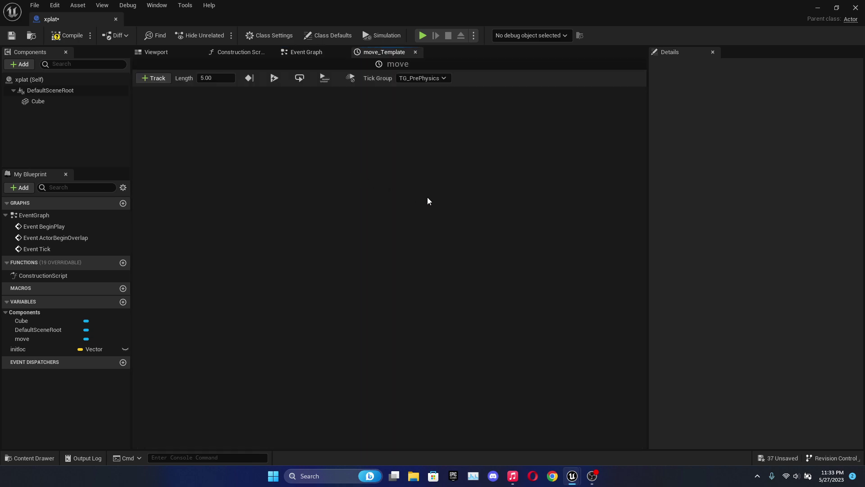
left_click(154, 79)
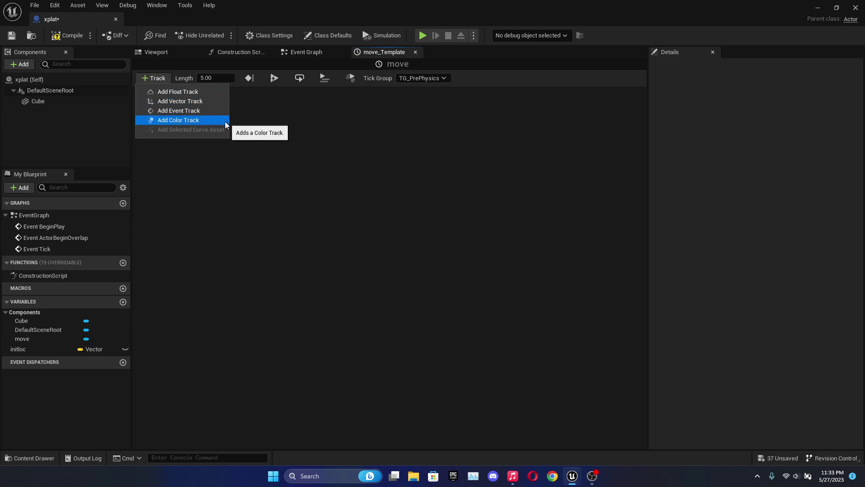
left_click(203, 101)
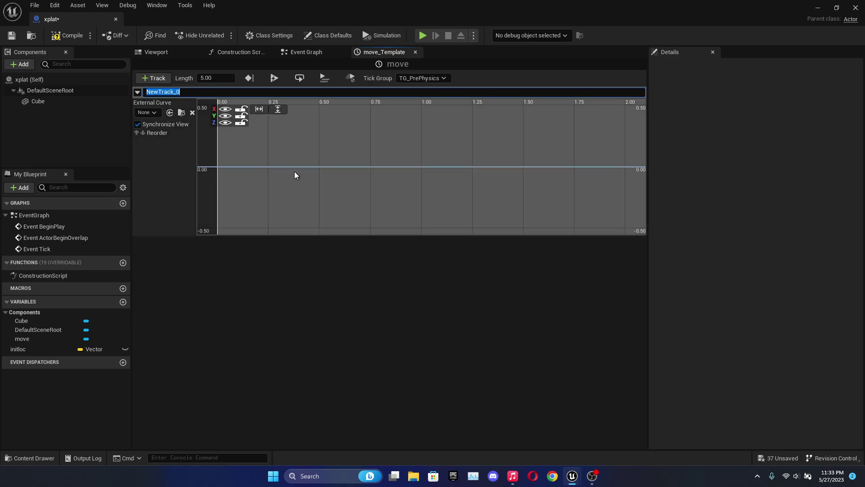
left_click(241, 123)
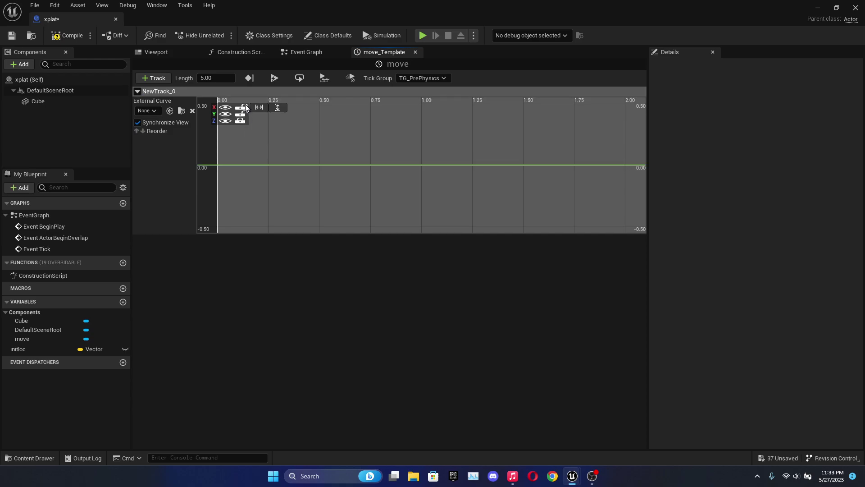
- Restore the editor window, focus on xplat and fly the camera toward the benches
double_click(464, 6)
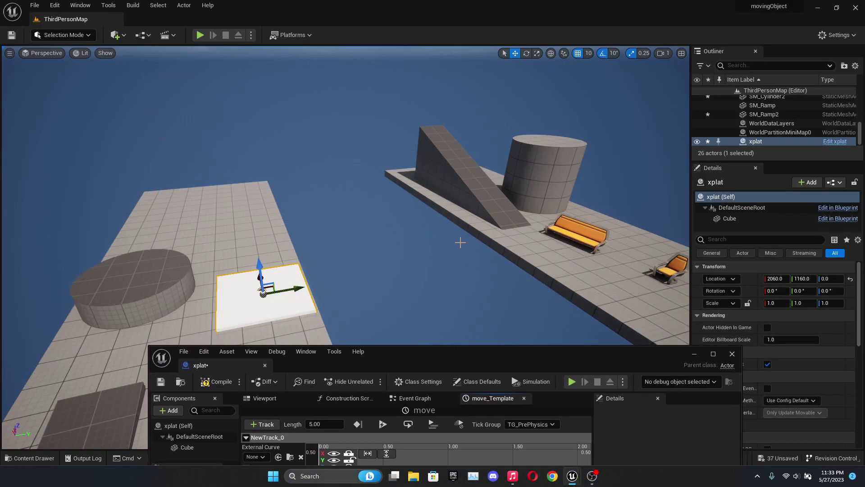
key("f")
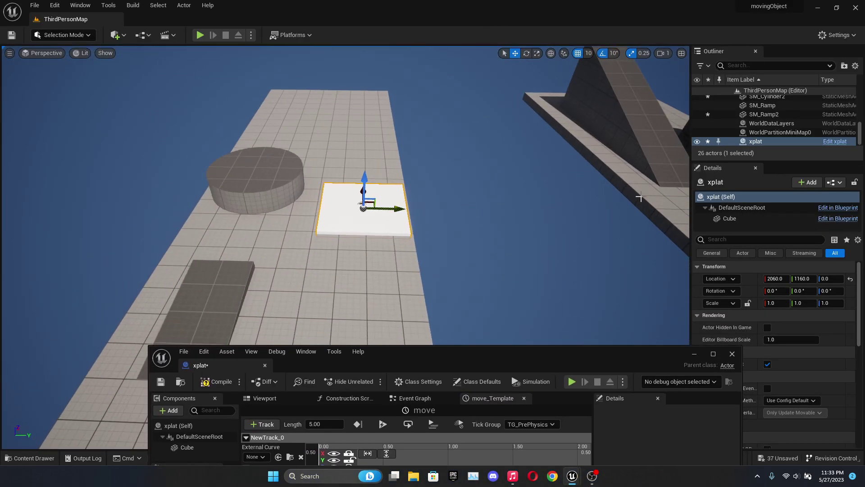
mouse_move(643, 196)
right_mouse_down()
mouse_move(276, 170)
mouse_move(300, 170)
right_mouse_up()
- Add the first NewTrack_0 key at time 0 with value 0
double_click(454, 356)
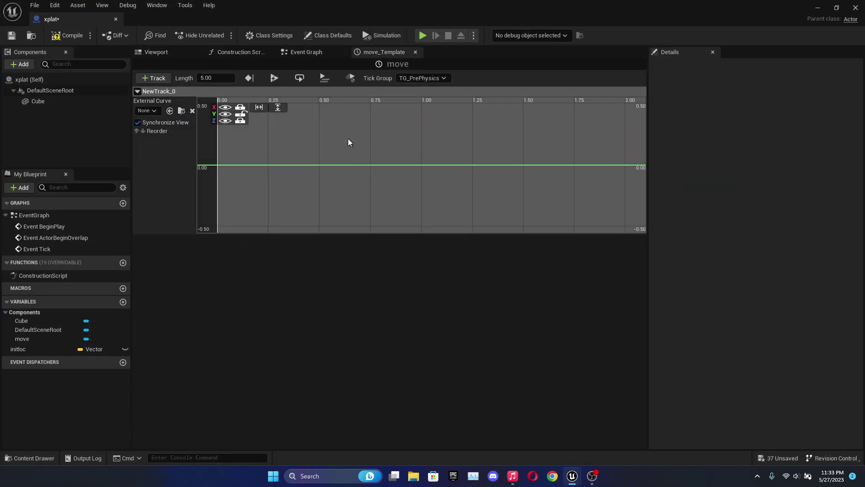
left_click(256, 150, "shift")
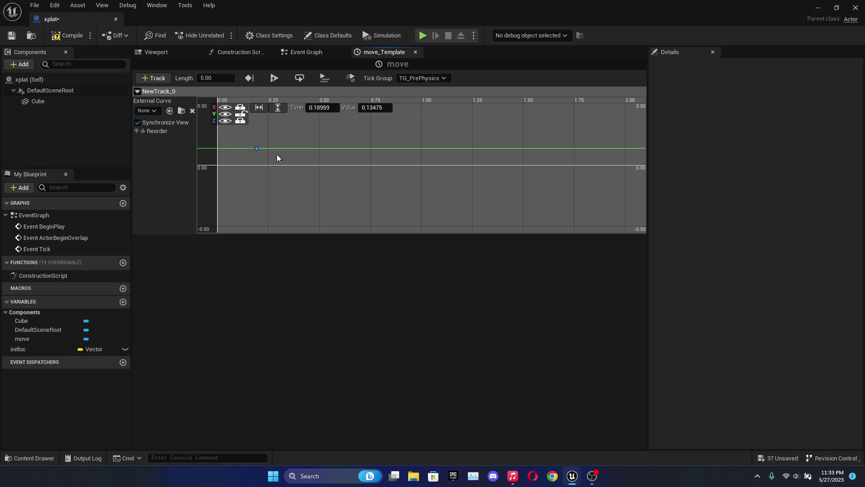
mouse_move(257, 149)
left_click(319, 108)
type("0")
key("Return")
left_click(385, 114)
type("0")
key("Return")
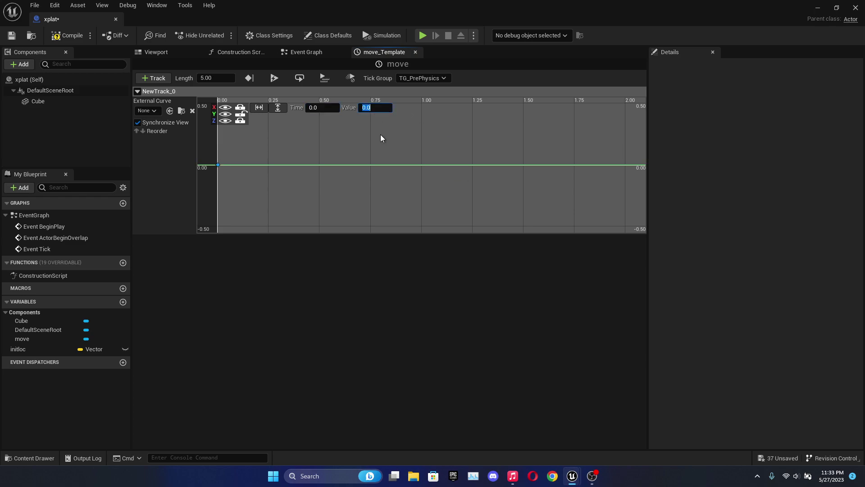
- Add a second key and give it time 2.5 and value 2.5
left_click(381, 136, "shift")
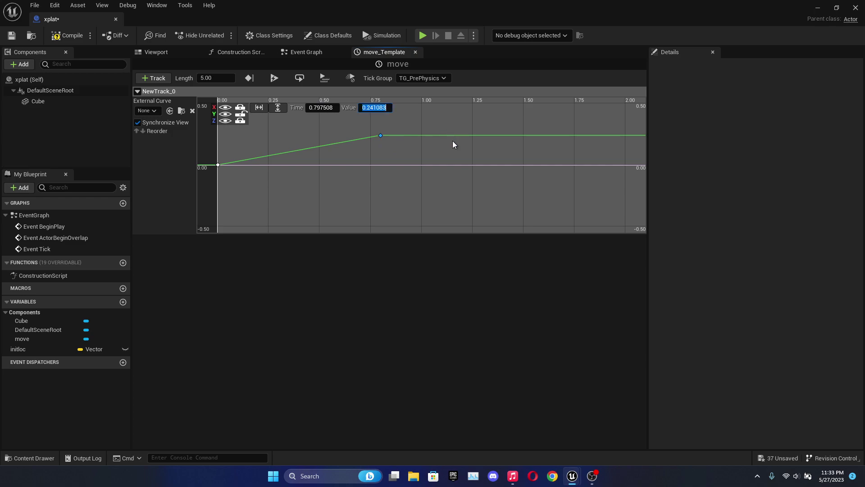
type("20")
key("BackSpace")
type("5")
key("Return")
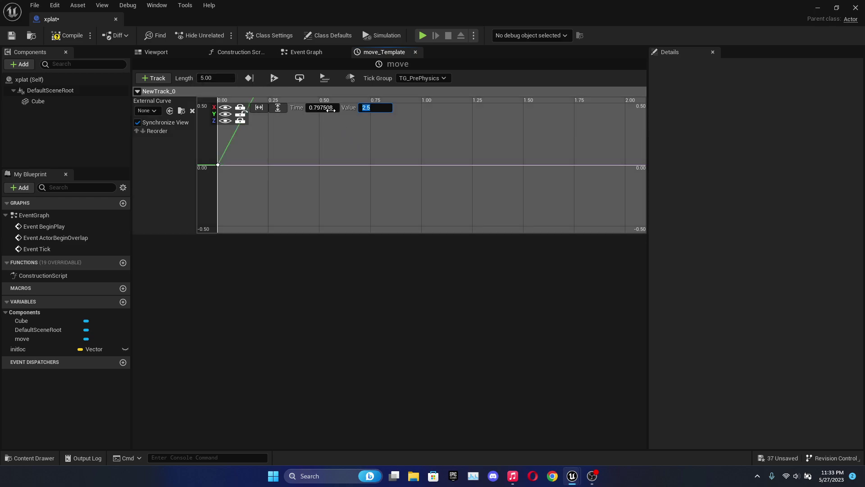
left_click(330, 109)
left_click(353, 112)
key("f")
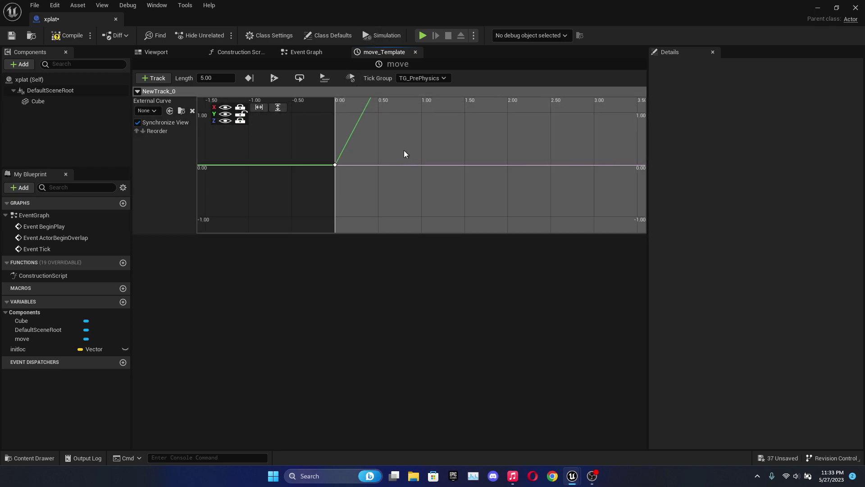
right_click_drag(435, 143, 398, 215)
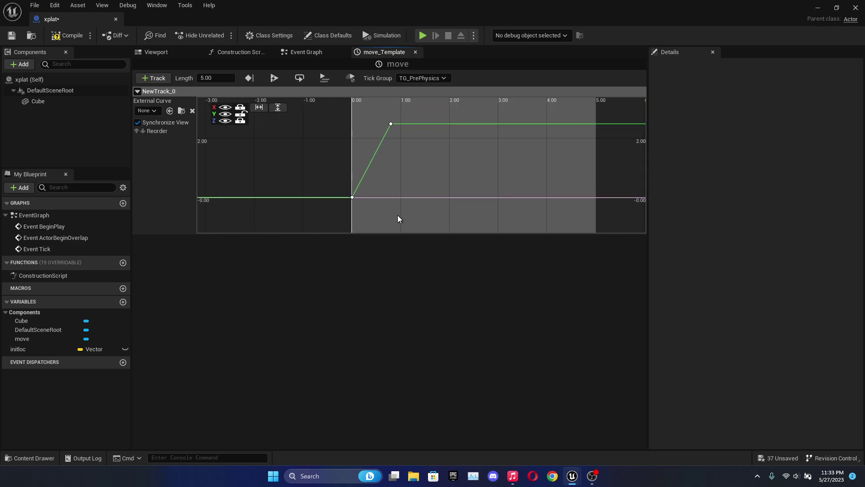
left_click(383, 140)
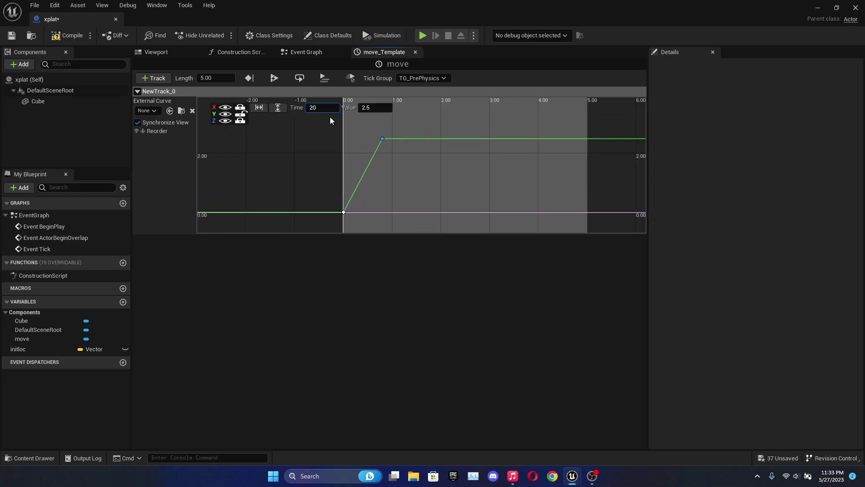
type(".5")
key("Tab")
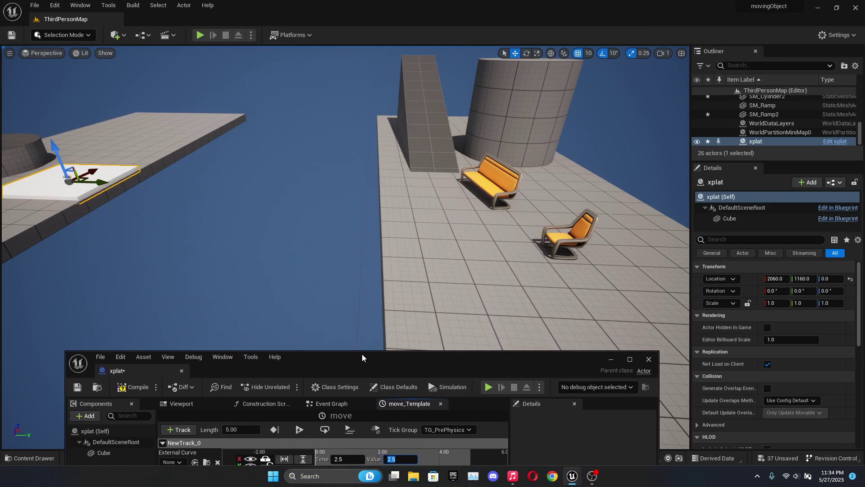
- Drag xplat along the Y arrow from Location Y 1160 to 2320
left_click_drag(354, 5, 362, 419)
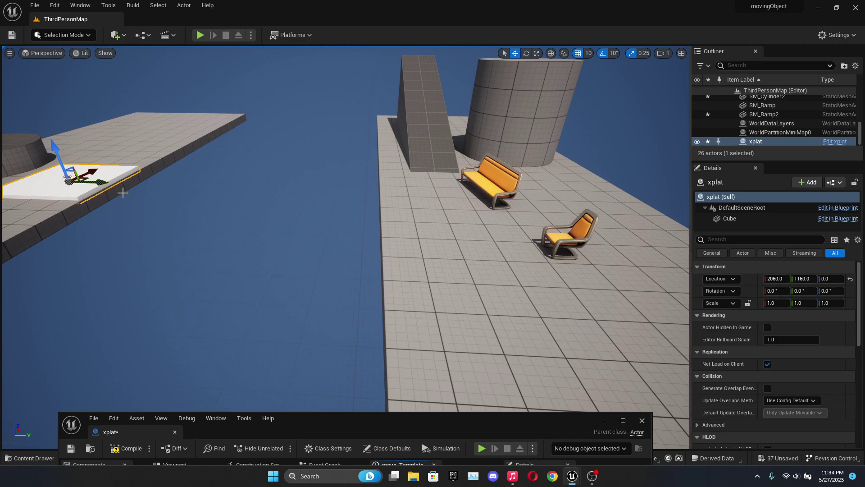
left_click_drag(101, 185, 405, 191)
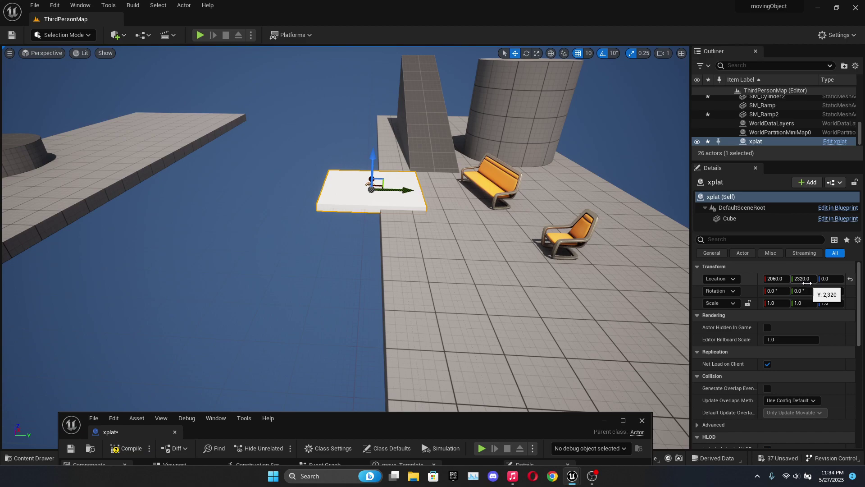
mouse_move(388, 426)
left_mouse_down()
mouse_move(352, 123)
mouse_move(393, 12)
left_mouse_up()
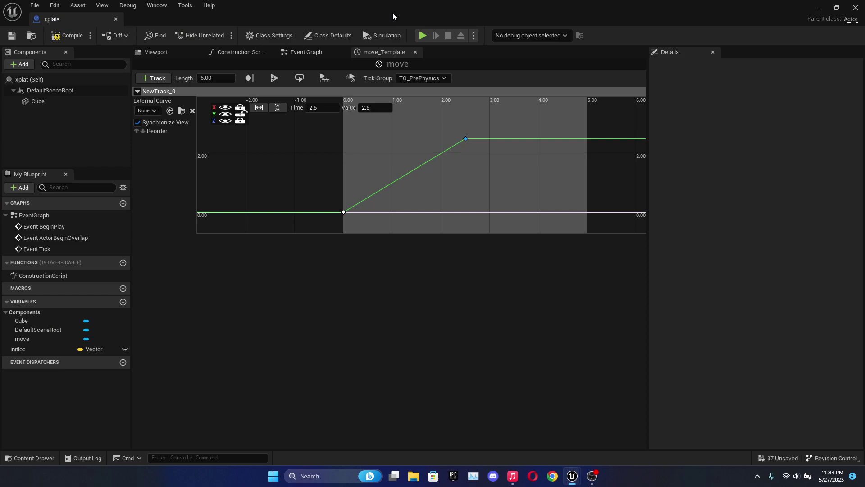
- Set the 2.5-second key's value to 1200 and fit the curve in view
left_click(377, 108)
type("120")
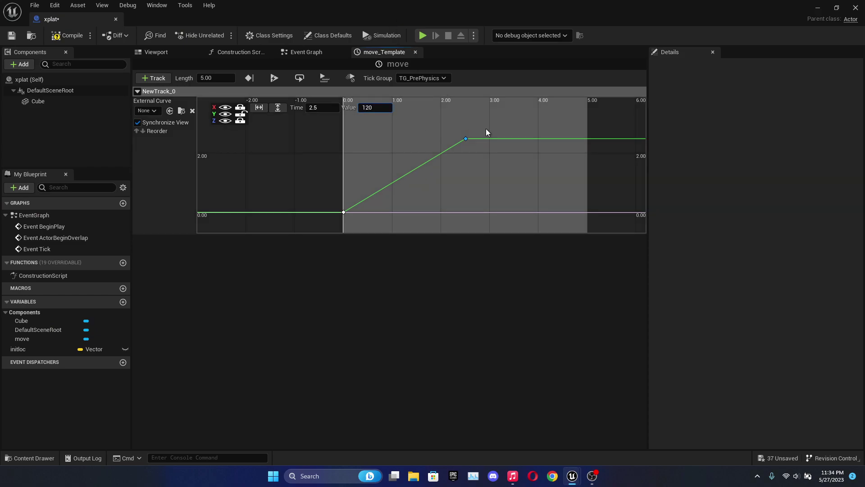
type("0")
key("Return")
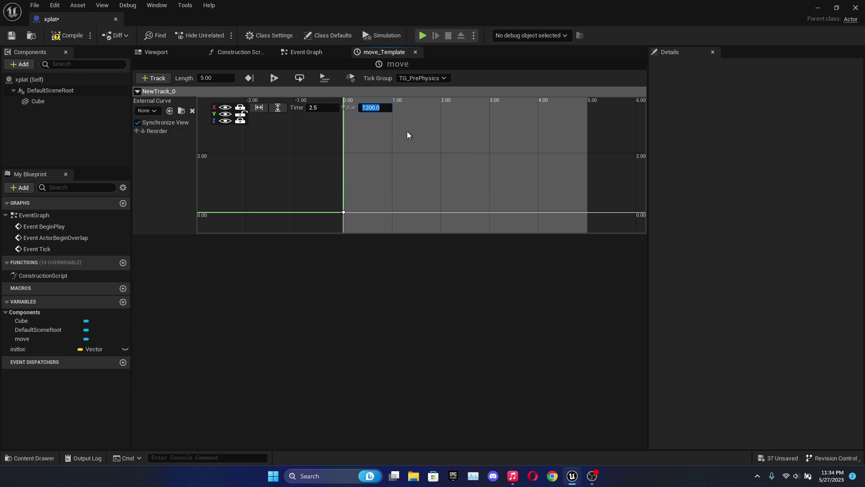
left_click(475, 163)
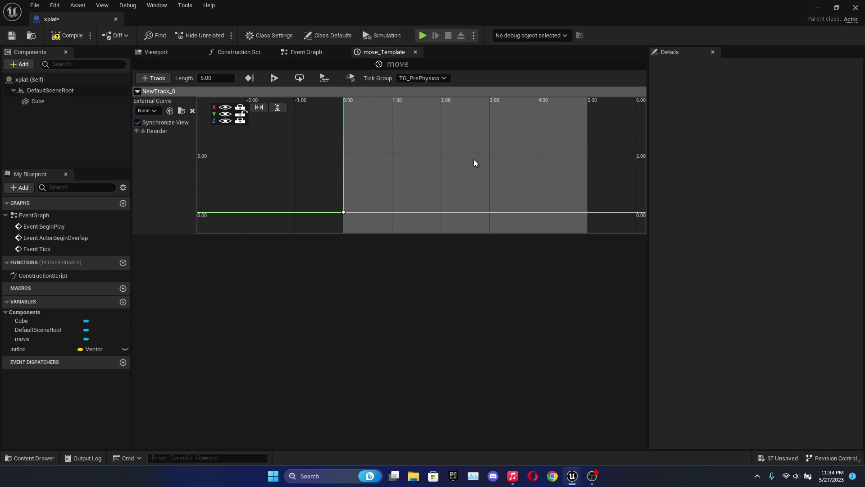
left_click(259, 107)
scroll(555, 181, "down", 2)
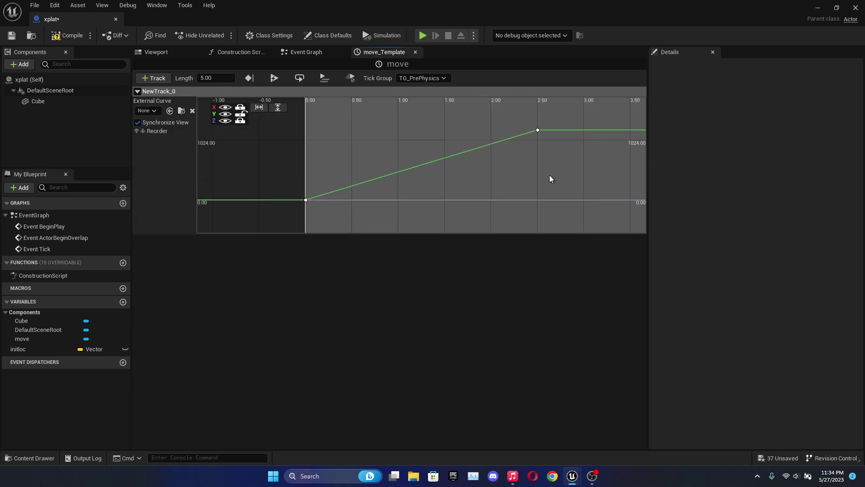
scroll(550, 175, "down", 2)
- Add a final key at time 5.0 with value 0
left_click(603, 184, "shift")
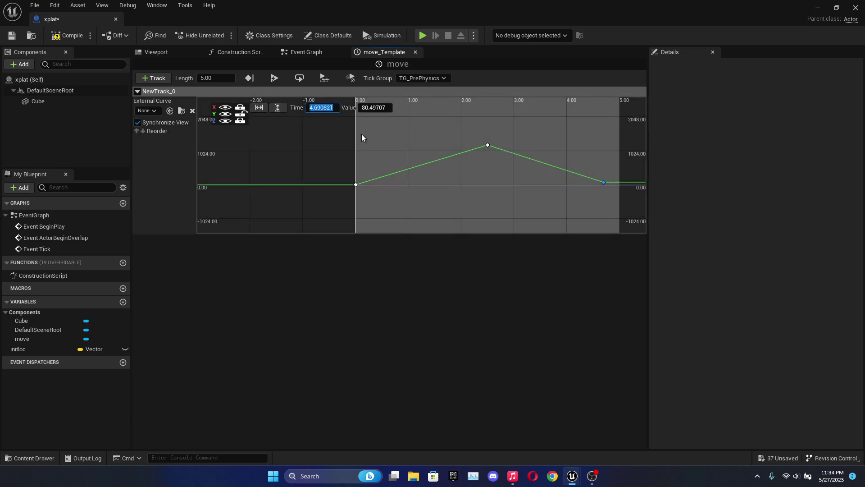
type("5.0")
key("Return")
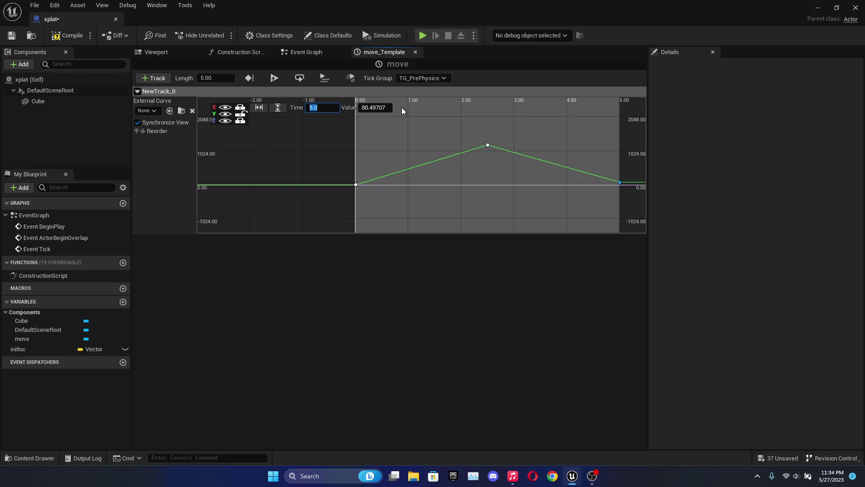
left_click(371, 107)
type("0.0")
key("Return")
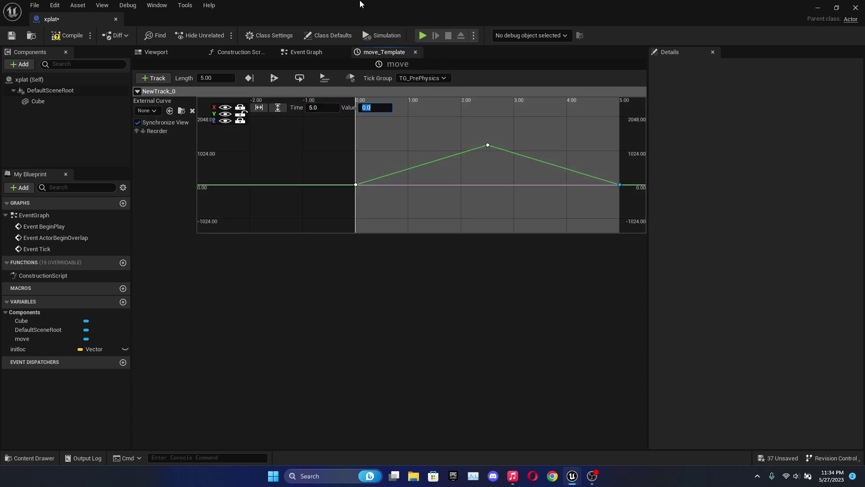
- In the Event Graph, add a vector + node summing Initloc and New Track 0
left_click(324, 53)
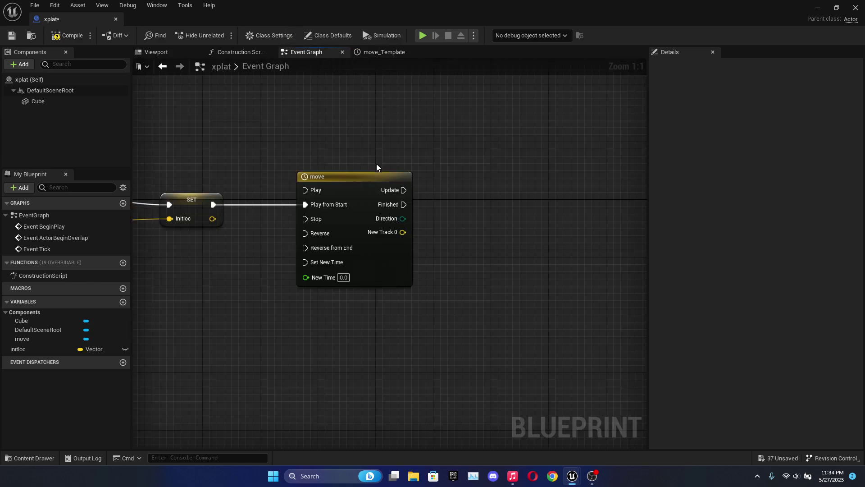
scroll(218, 286, "down", 1)
scroll(307, 262, "down", 1)
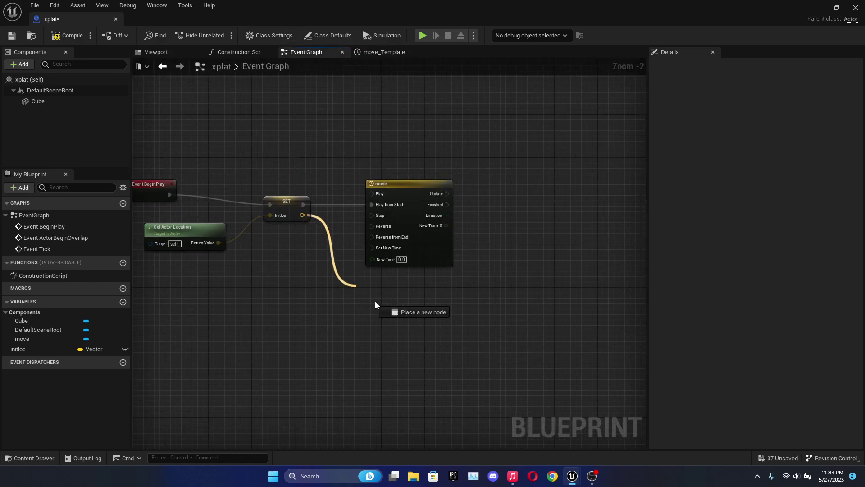
left_click_drag(302, 215, 403, 309)
type("+")
key("Return")
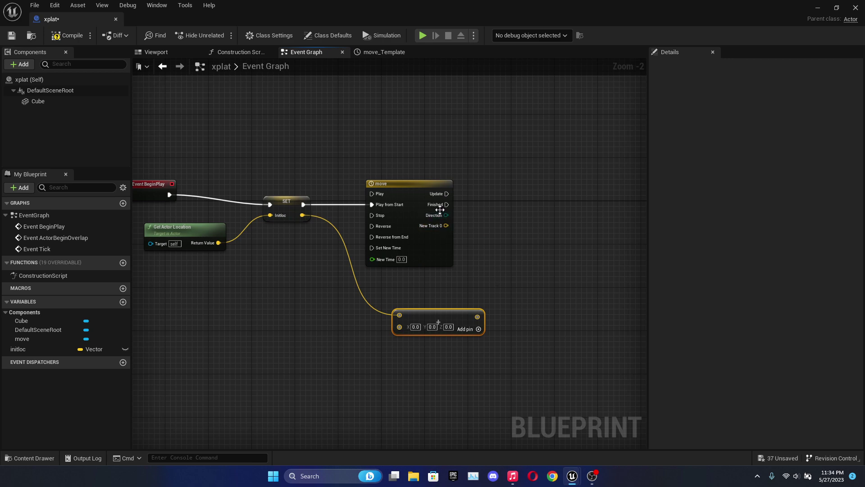
left_click_drag(445, 226, 400, 327)
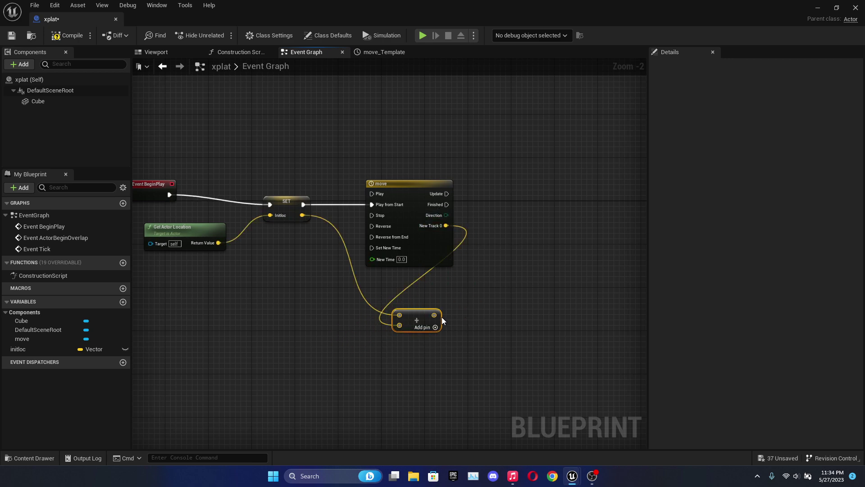
- Drive Set Actor Location from the timeline Update using the summed vector
left_click_drag(446, 194, 532, 195)
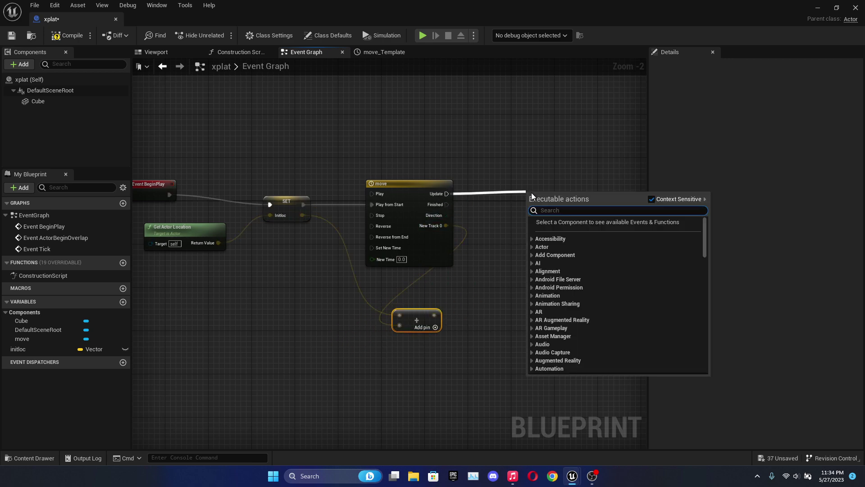
type("se")
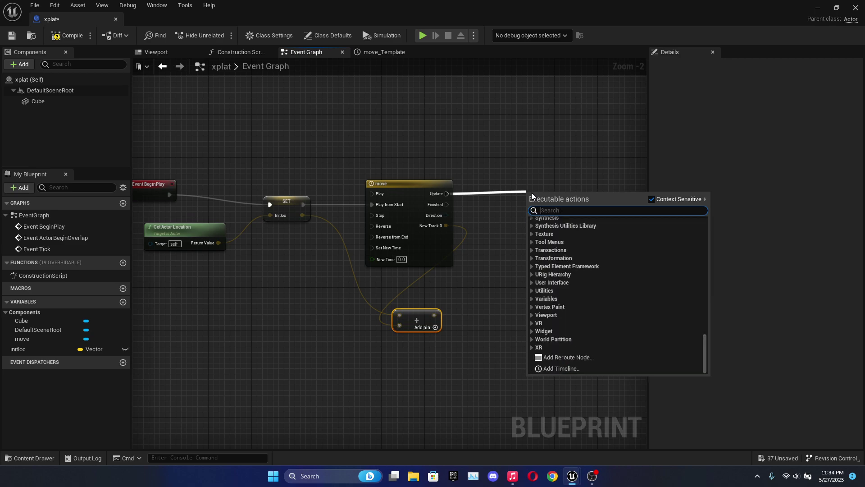
type("tactorl")
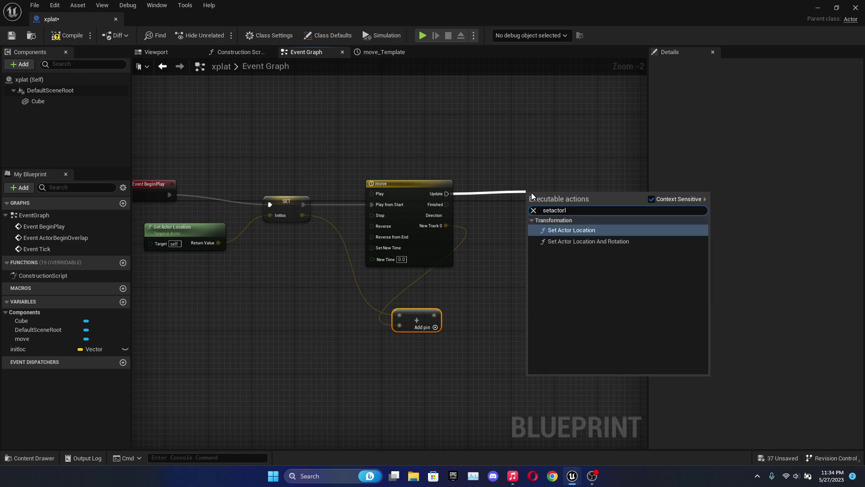
left_click(573, 229)
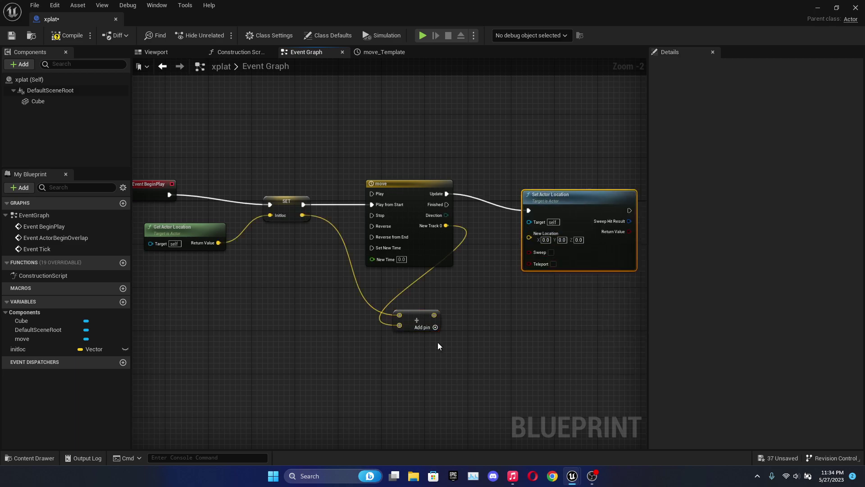
left_click_drag(435, 315, 530, 239)
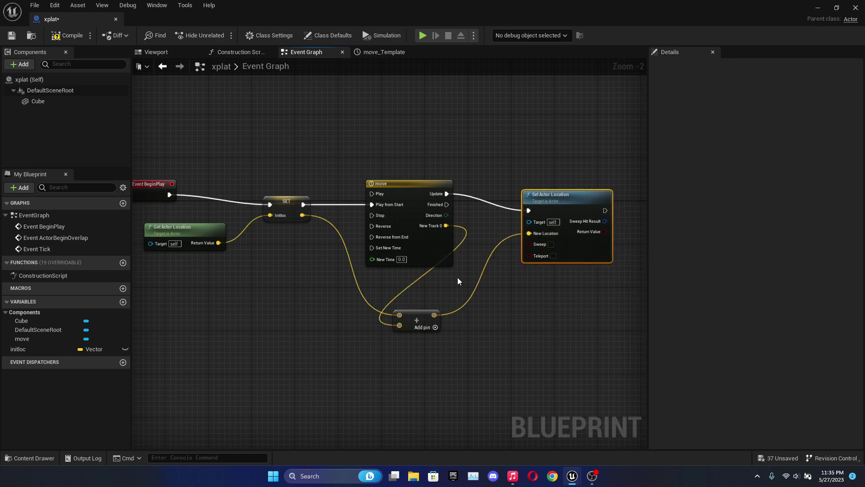
mouse_move(433, 8)
left_mouse_down()
mouse_move(439, 327)
mouse_move(432, 398)
left_mouse_up()
- Move xplat back to Y 1180 and play-test jumping the character onto it
left_click_drag(405, 190, 108, 183)
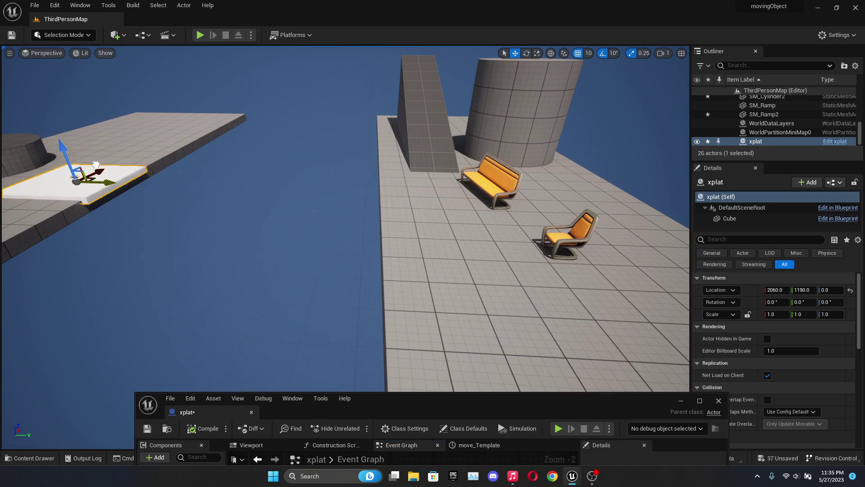
left_click(200, 35)
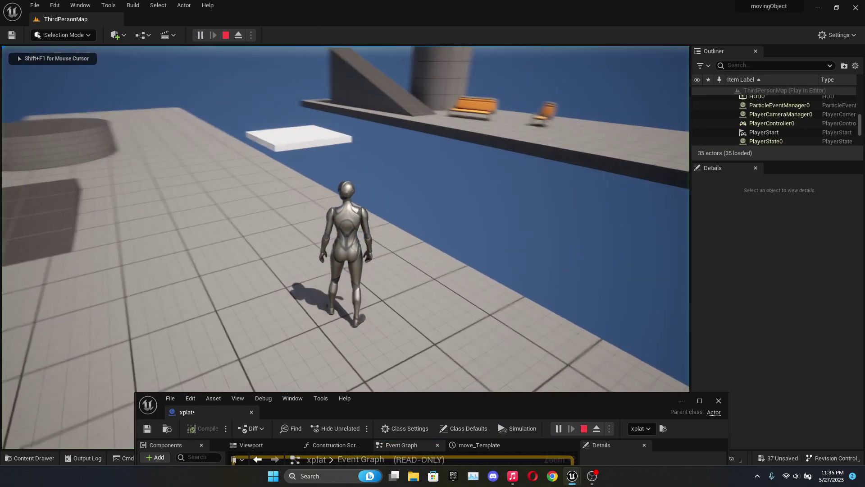
key("w")
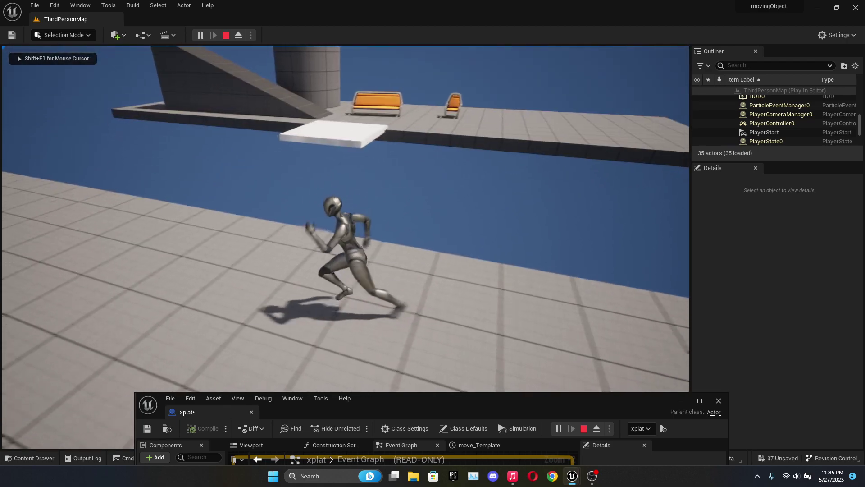
key("space")
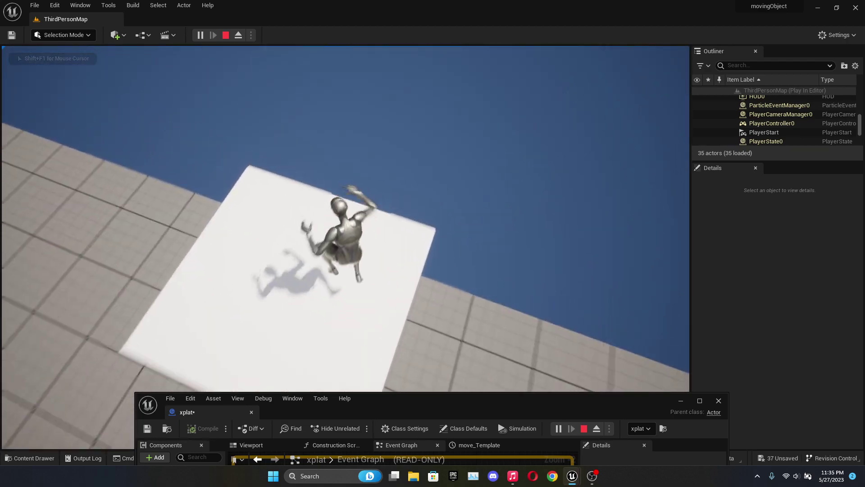
key("w")
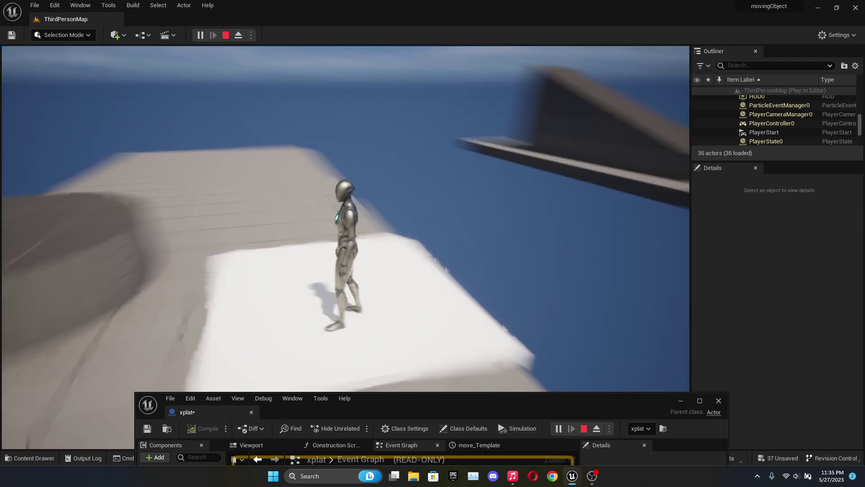
key("Escape")
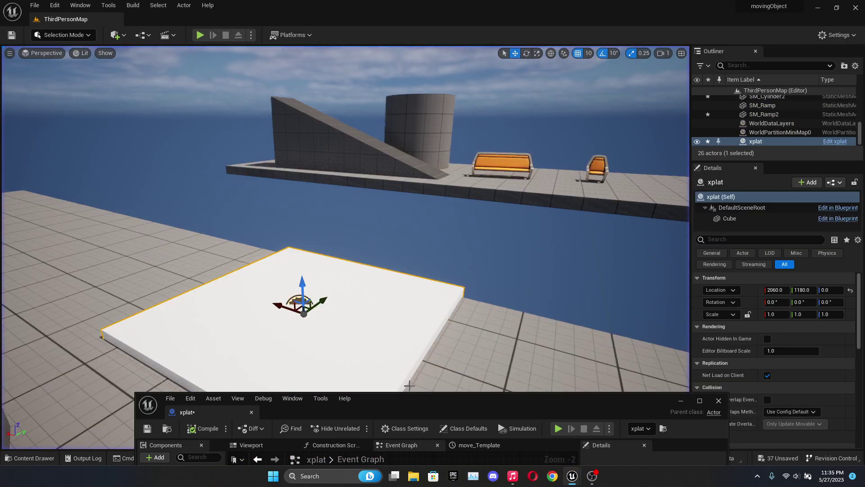
double_click(403, 400)
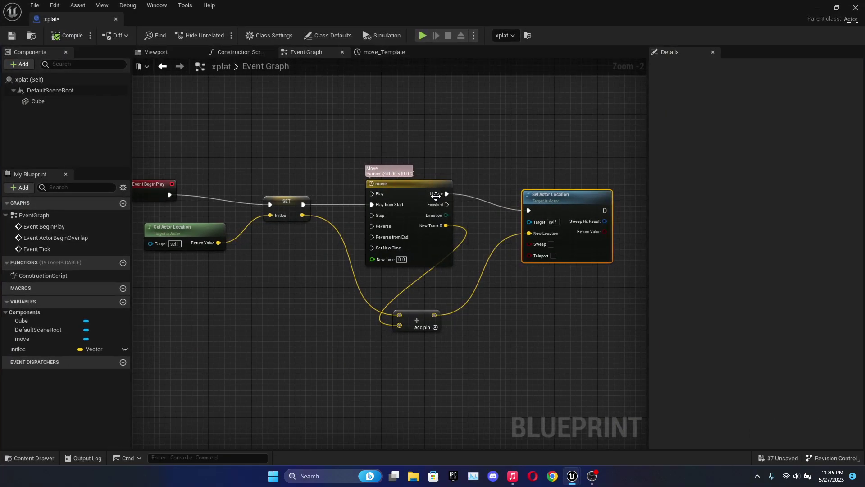
- Enable Loop on the move timeline and compile the xplat Blueprint
double_click(437, 195)
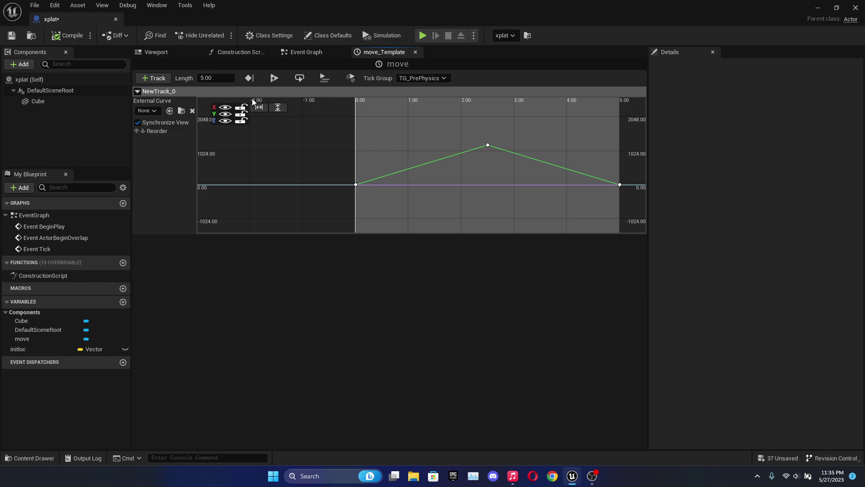
left_click(299, 78)
left_click(299, 79)
left_click(74, 36)
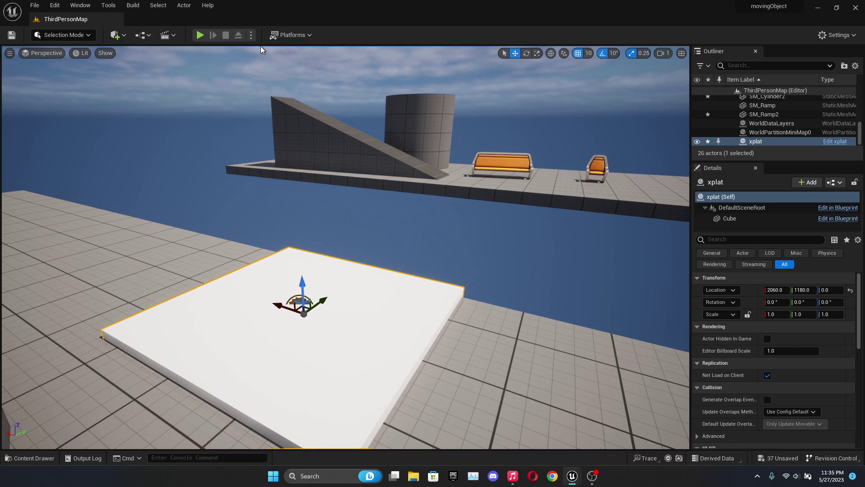
- Run a short play test, jumping onto the white platform toward the benches
key("alt+p")
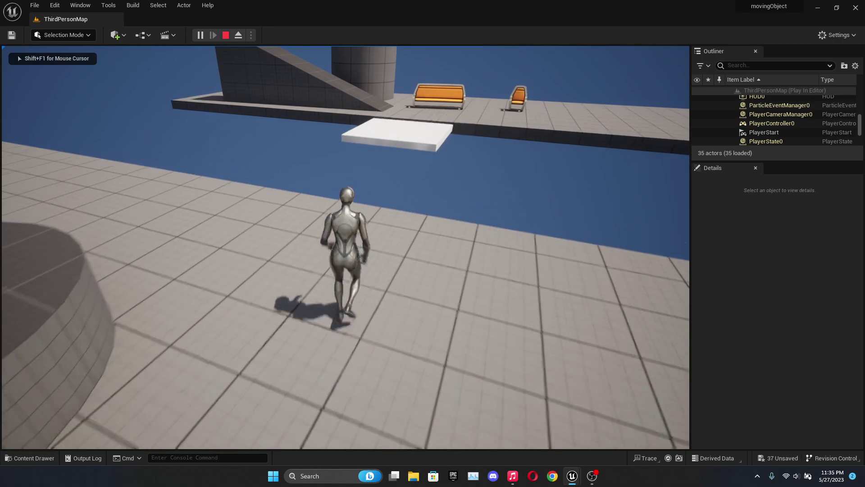
key("space")
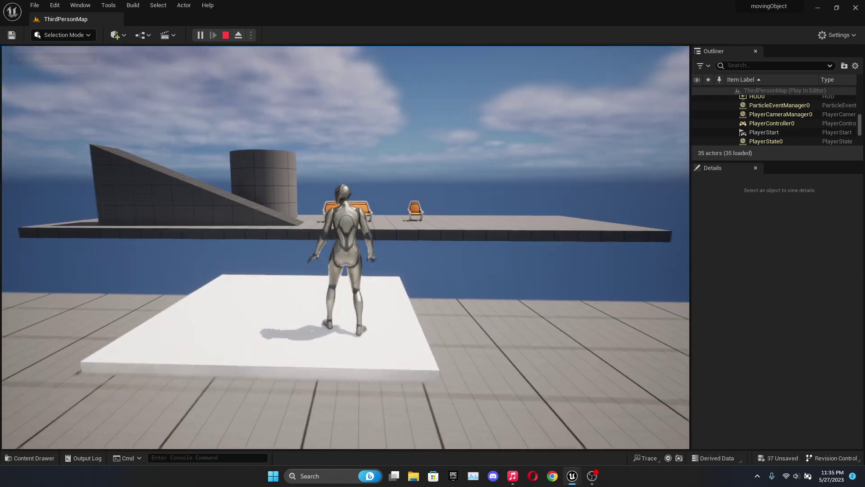
key("w")
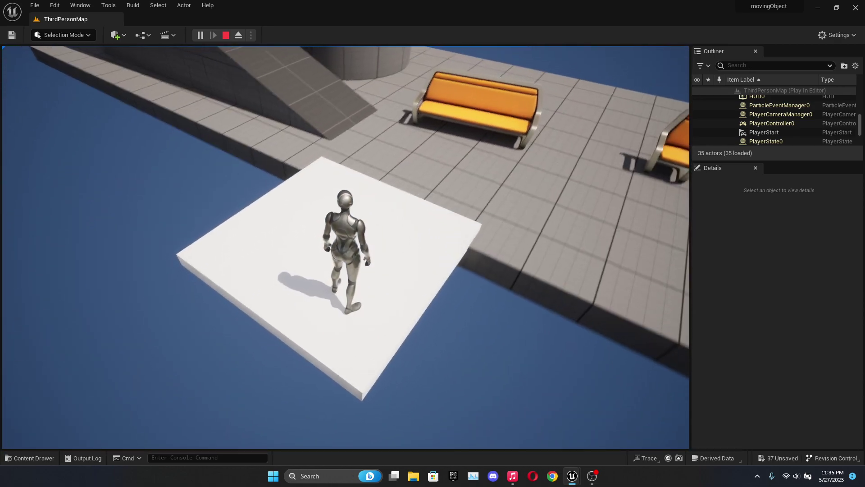
key("space")
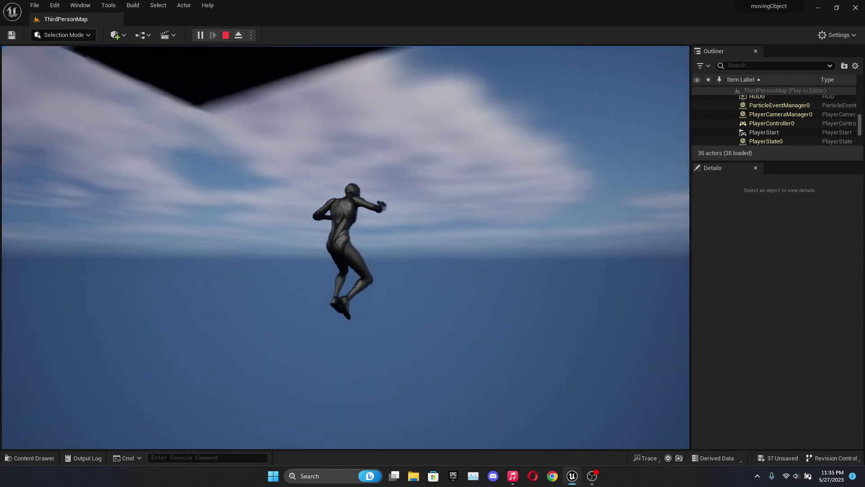
key("Escape")
- Play again, running past the benches, up the ramp and across the cylinder top
left_click(201, 35)
key("w")
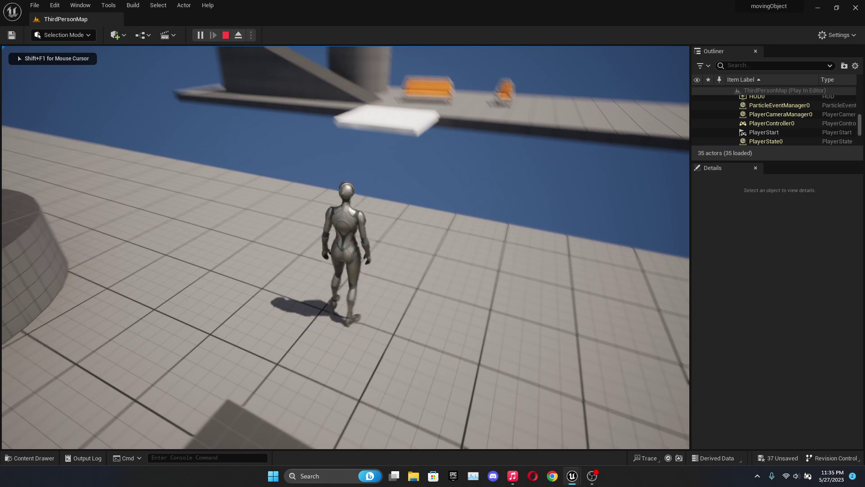
key("space")
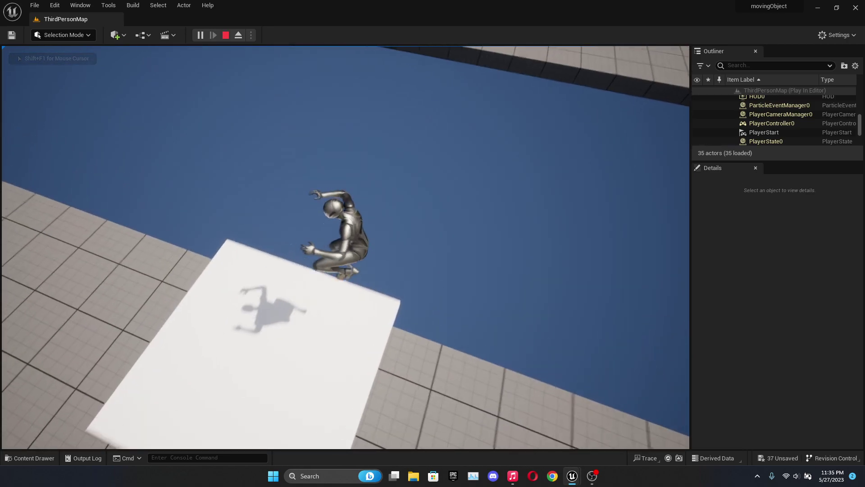
key("w")
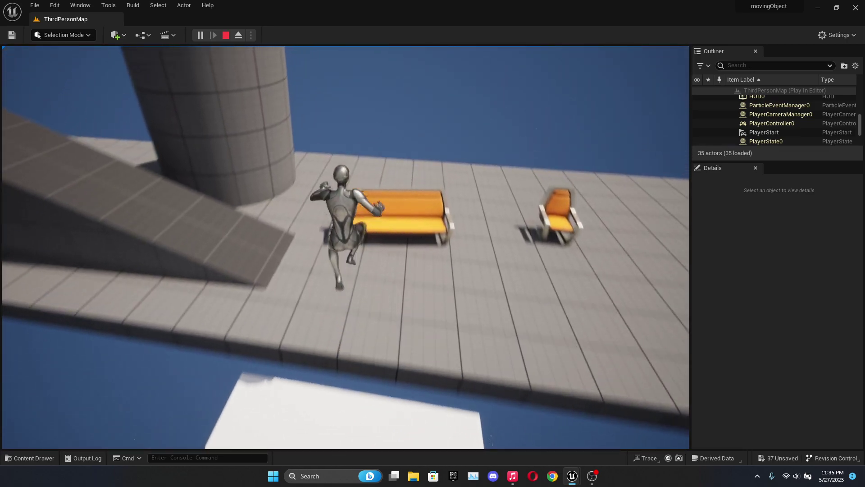
key("space")
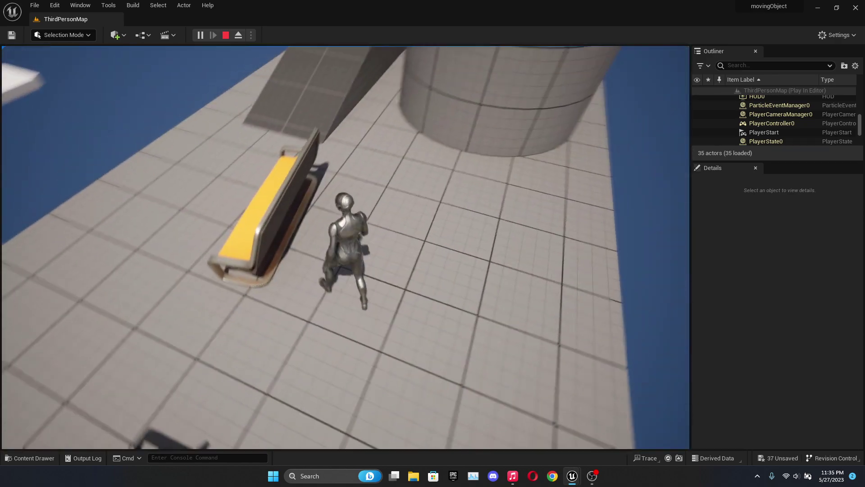
key("space")
key("w")
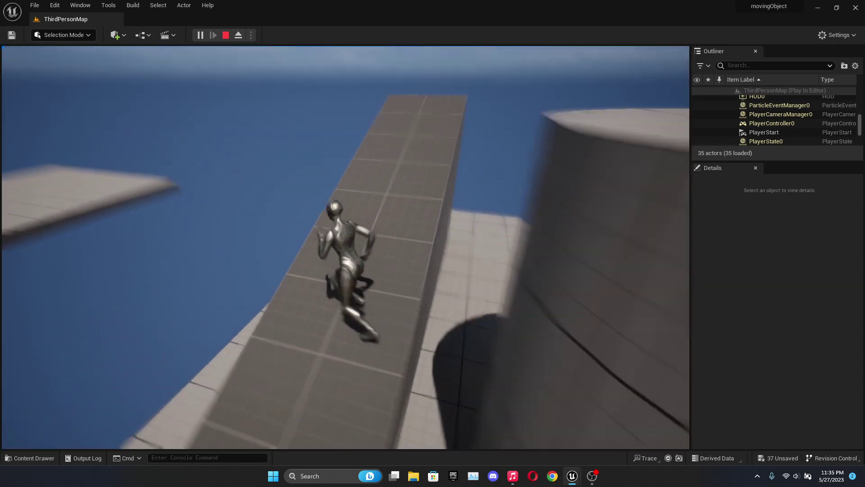
key("space")
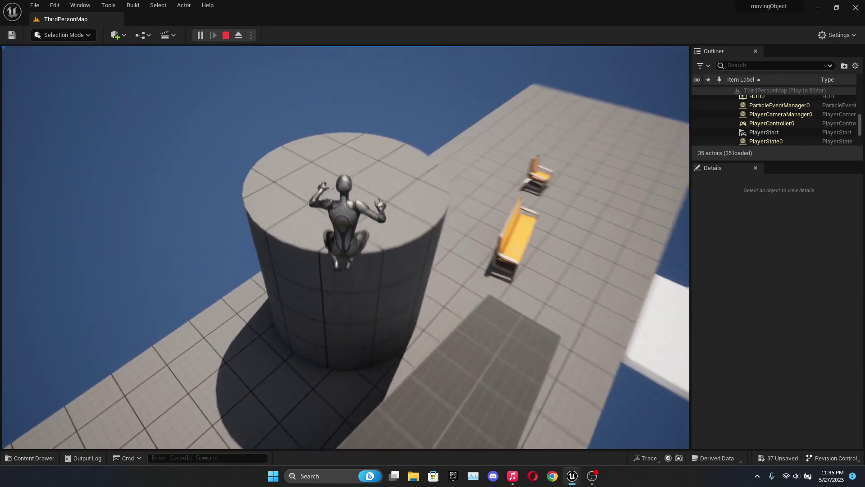
key("w")
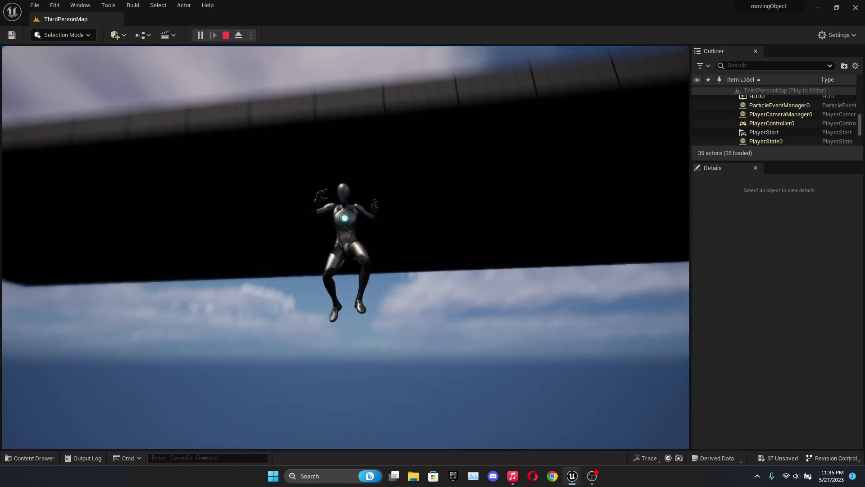
key("Escape")
right_click_drag(348, 115, 349, 115)
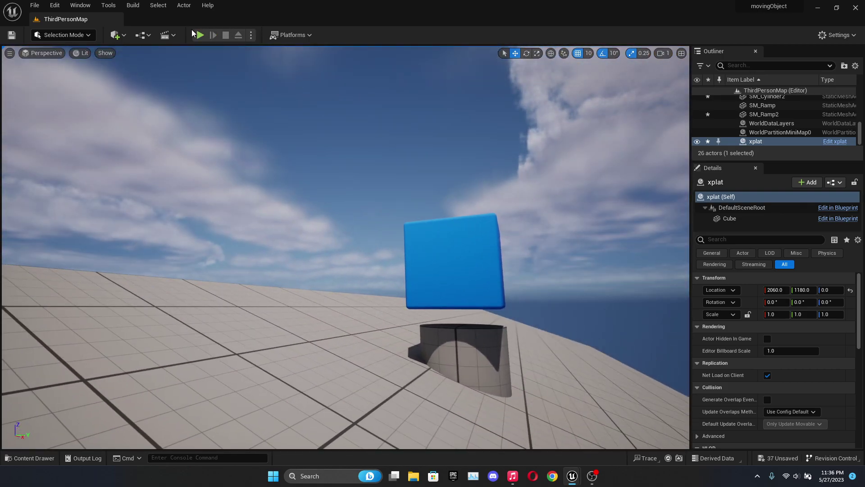
left_click(198, 35)
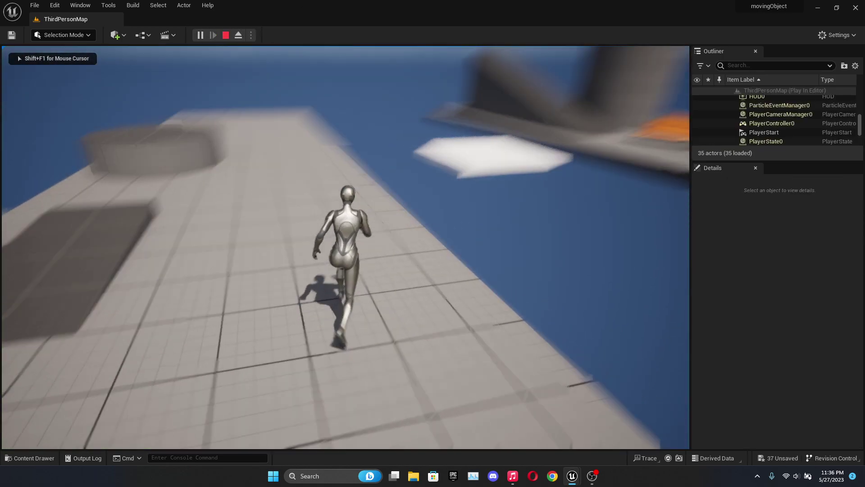
key("w")
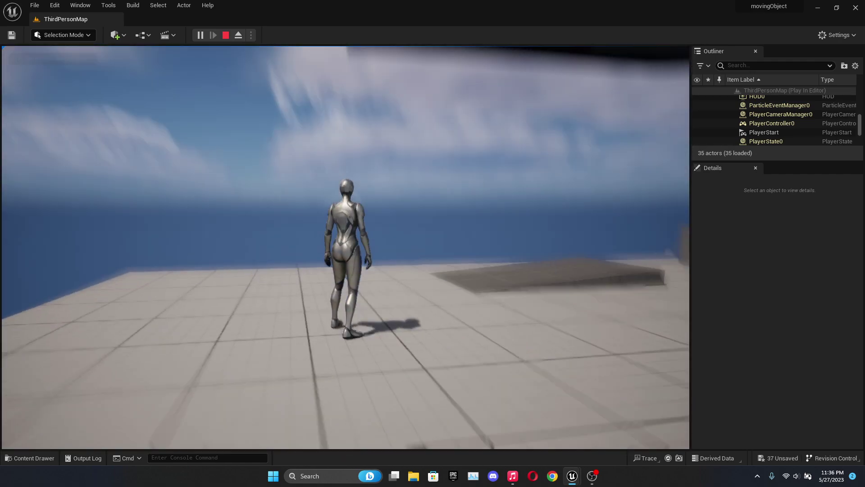
key("Escape")
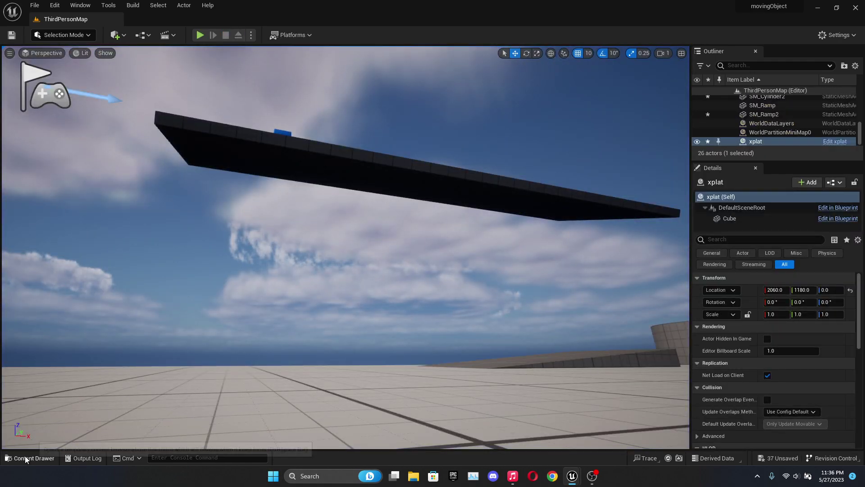
- Duplicate the xplat Blueprint in the Content Drawer, naming the copy yplat
left_click(27, 458)
right_click(339, 363)
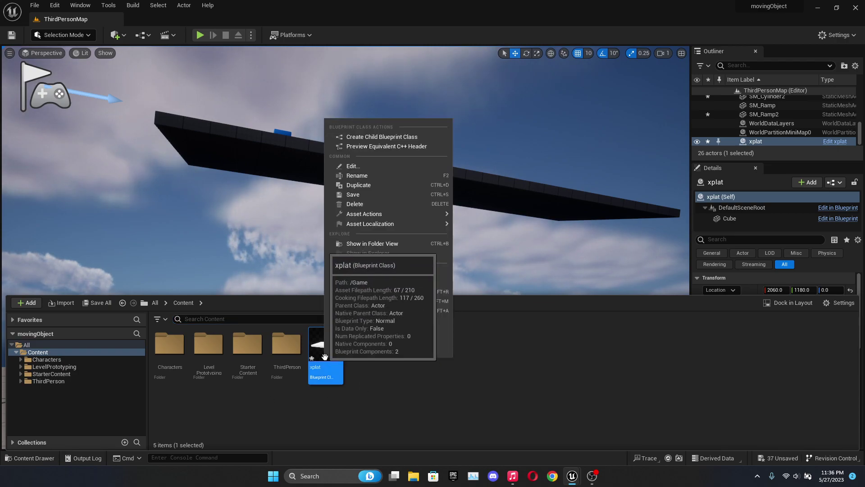
left_click(403, 185)
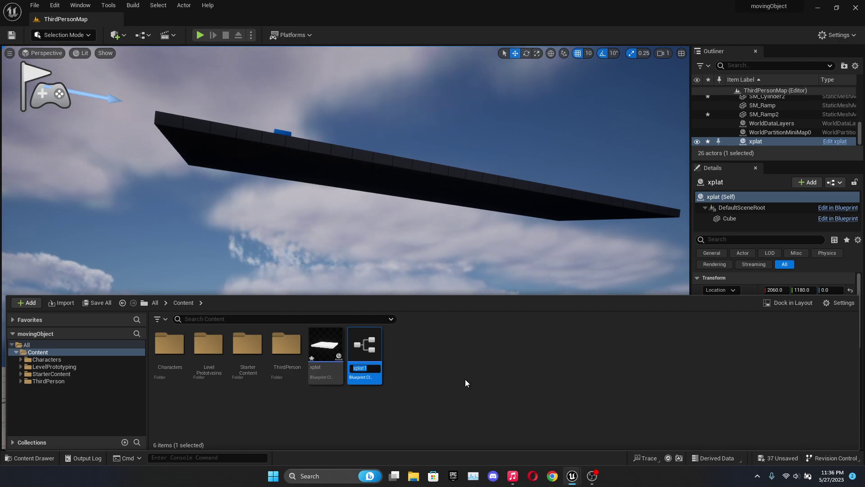
type("y")
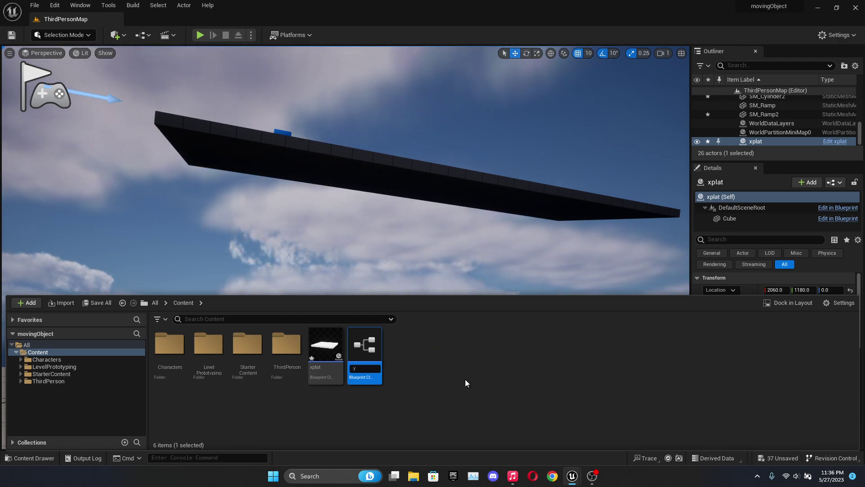
type("plat")
key("Return")
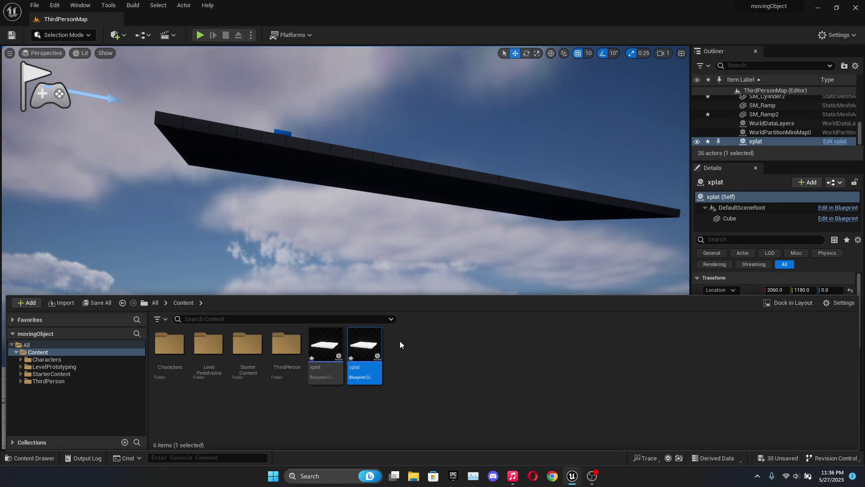
left_click_drag(361, 347, 539, 302)
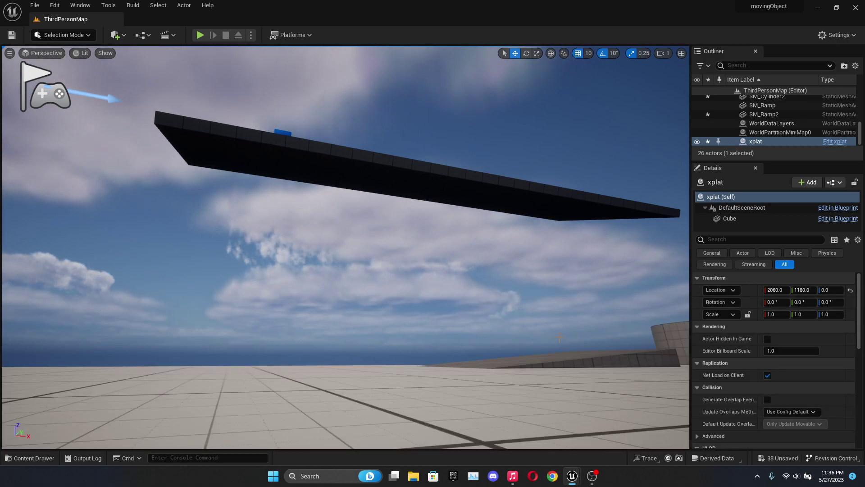
left_click(31, 458)
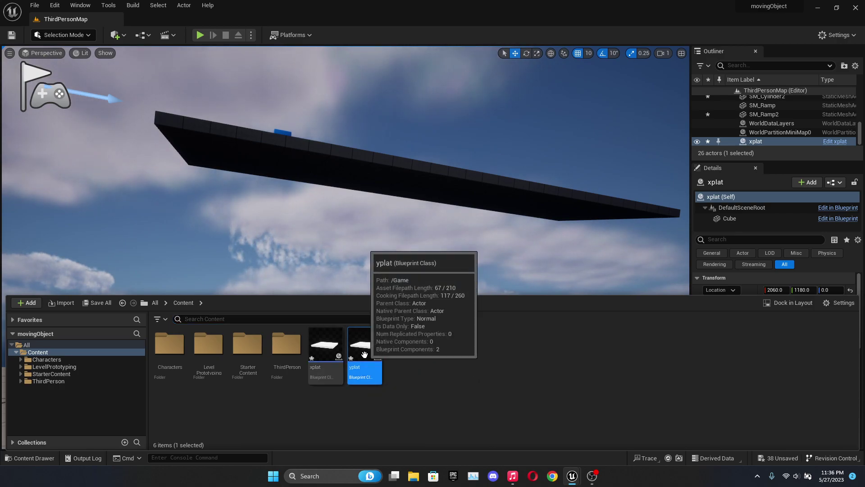
- Open the yplat Blueprint from the asset drawer and view its move timeline nodes
key("ctrl+space")
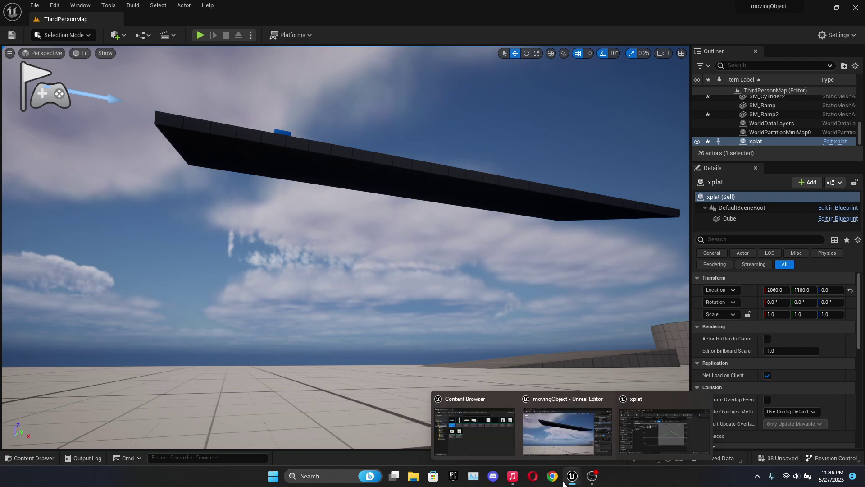
mouse_move(572, 477)
mouse_move(473, 426)
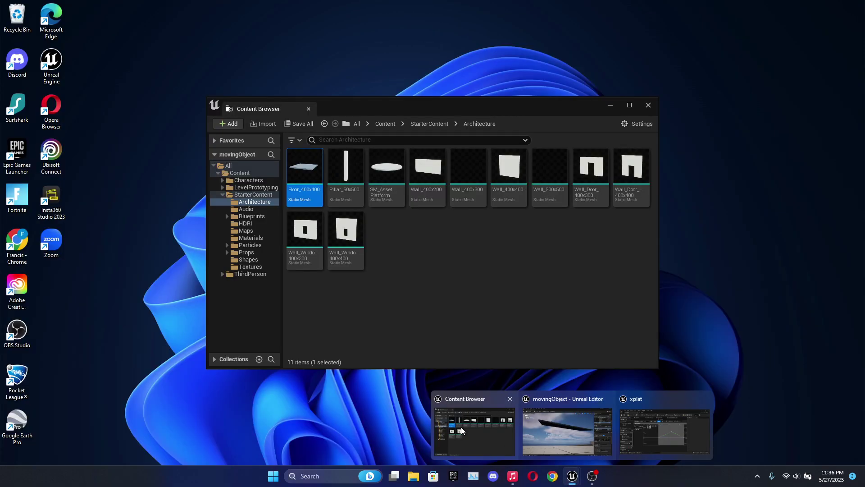
left_click(462, 427)
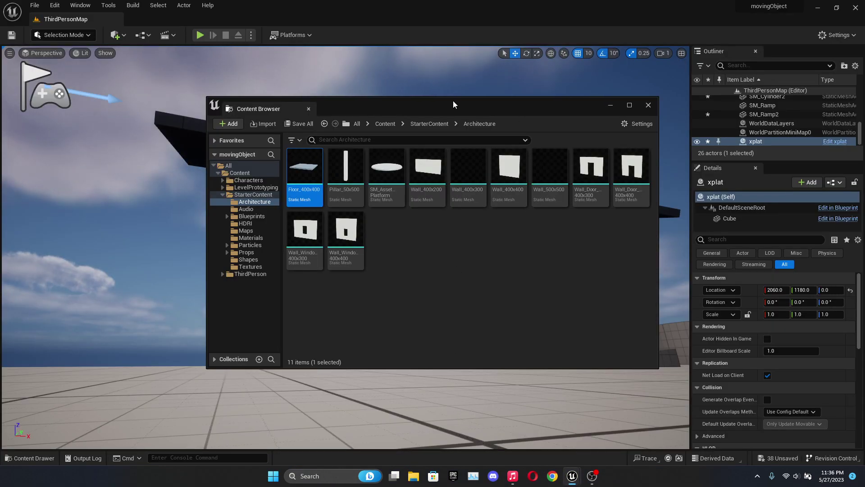
left_click(649, 106)
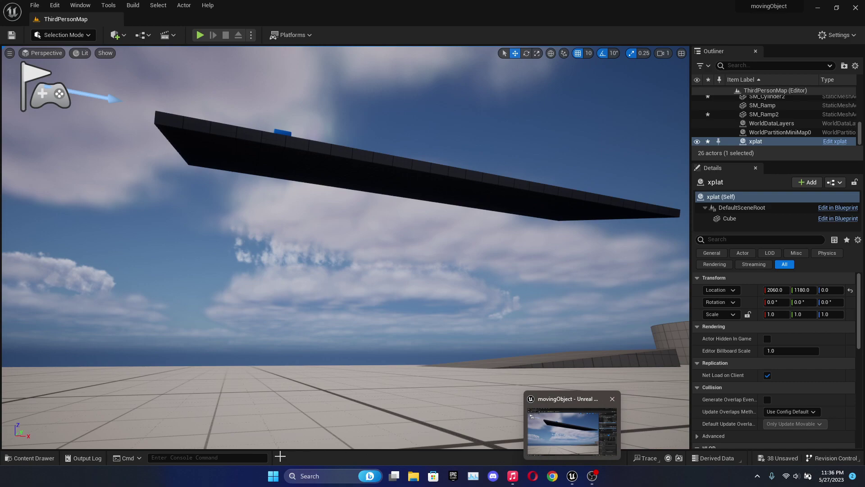
left_click(41, 458)
left_click(374, 354)
left_click_drag(374, 354, 379, 355)
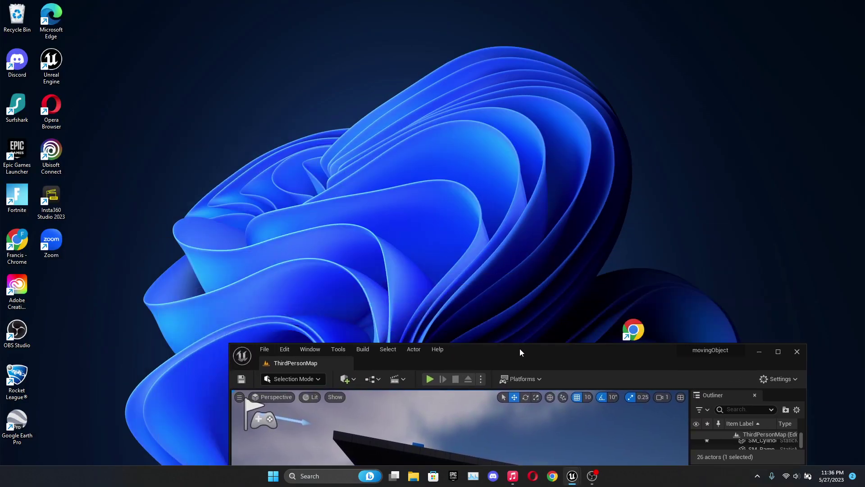
left_click_drag(381, 4, 378, 4)
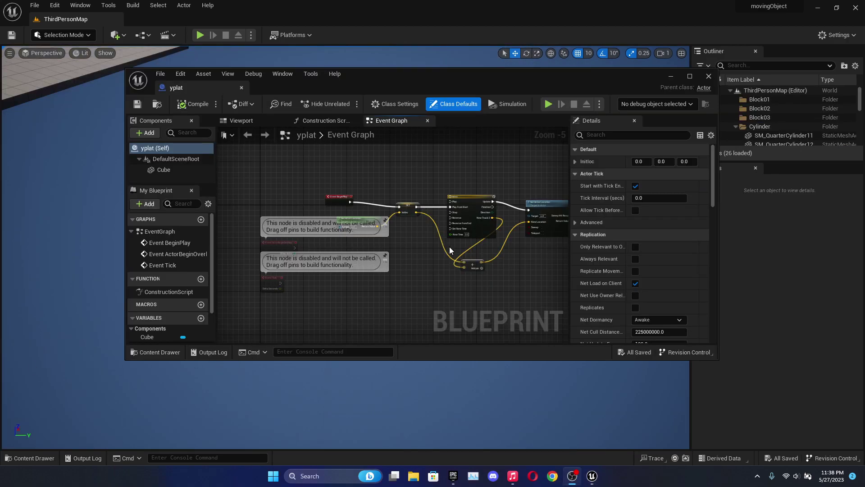
scroll(449, 247, "up", 3)
scroll(371, 199, "up", 2)
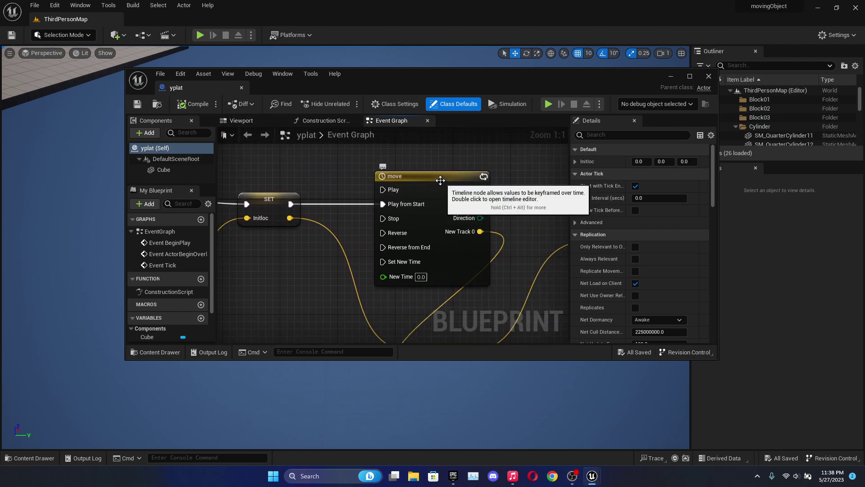
scroll(338, 206, "down", 5)
scroll(344, 279, "down", 4)
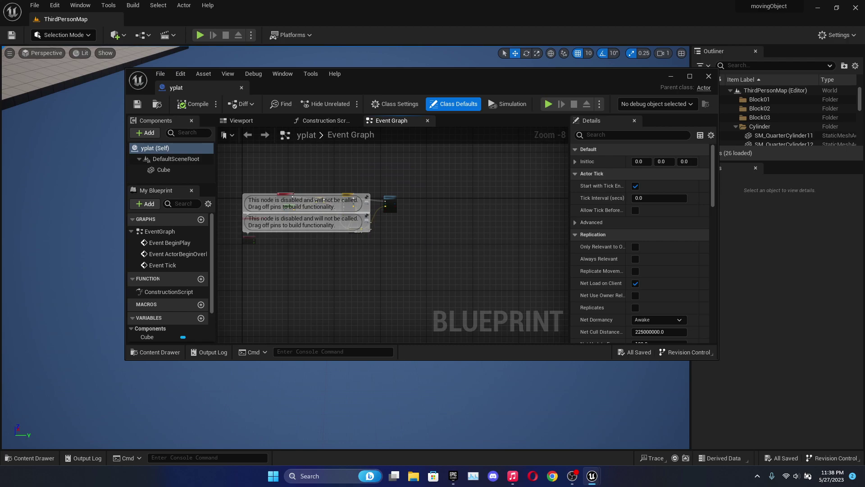
scroll(362, 227, "up", 4)
scroll(324, 275, "up", 1)
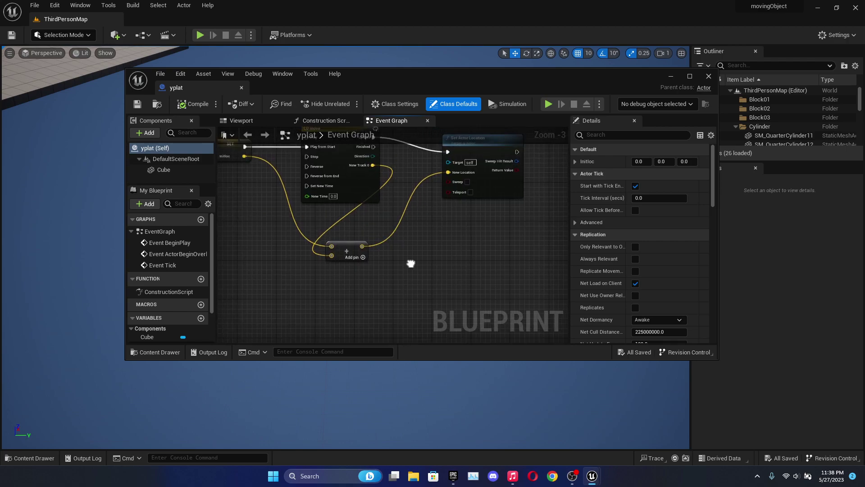
scroll(410, 264, "down", 2)
scroll(326, 200, "up", 2)
right_click_drag(303, 279, 265, 290)
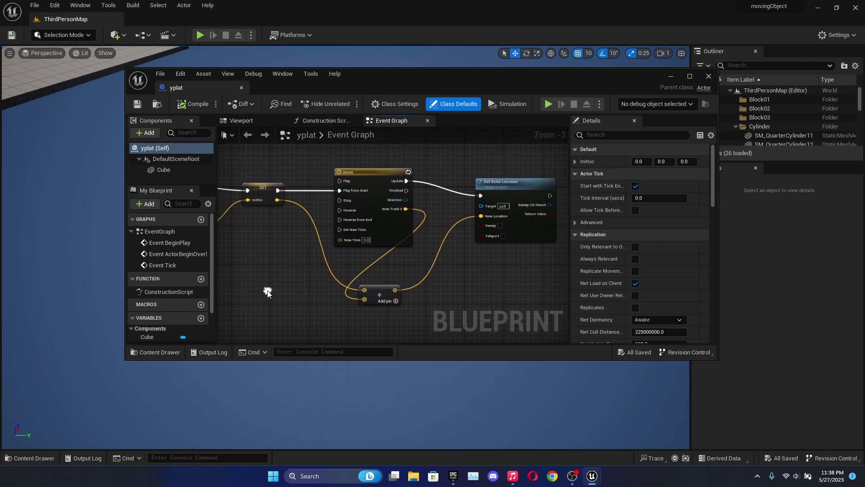
- Replace the old peak with a Z-curve key at 2.5 seconds, value 900
double_click(378, 171)
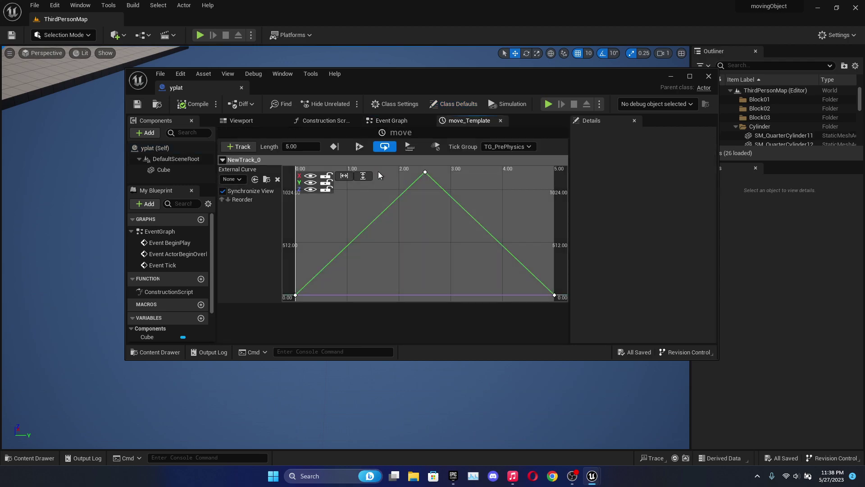
left_click(425, 172)
key("Delete")
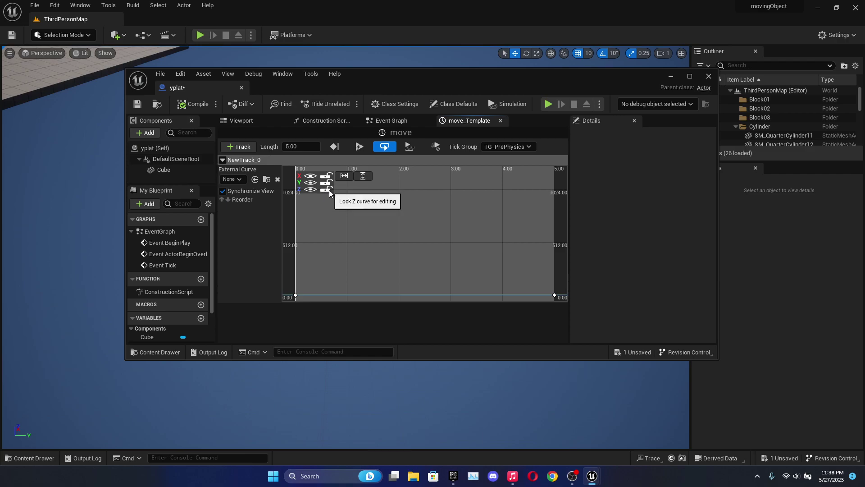
left_click(326, 183)
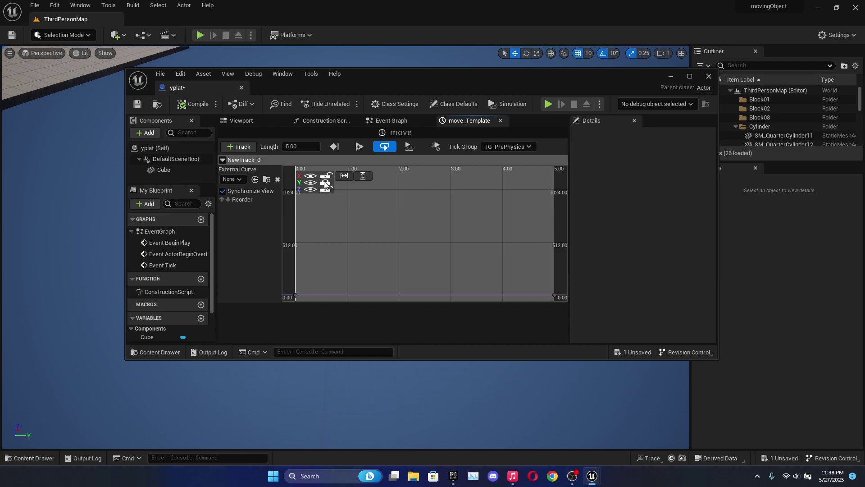
left_click(405, 227, "shift")
type("2.5")
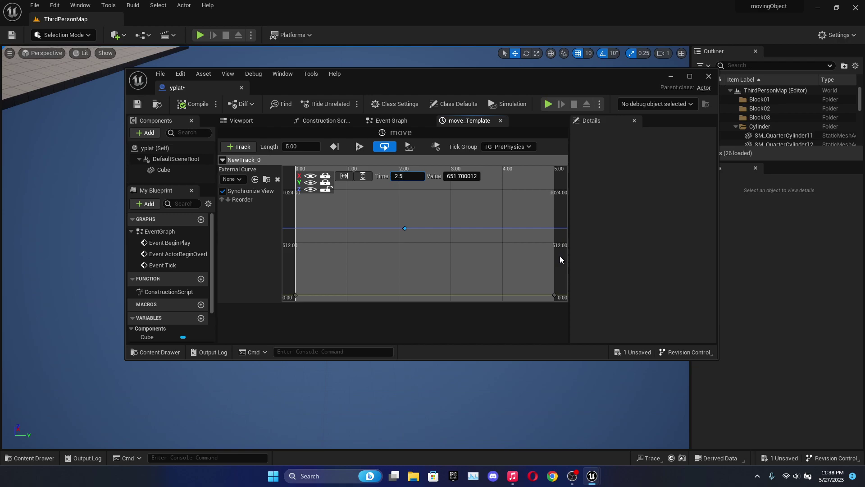
key("Tab")
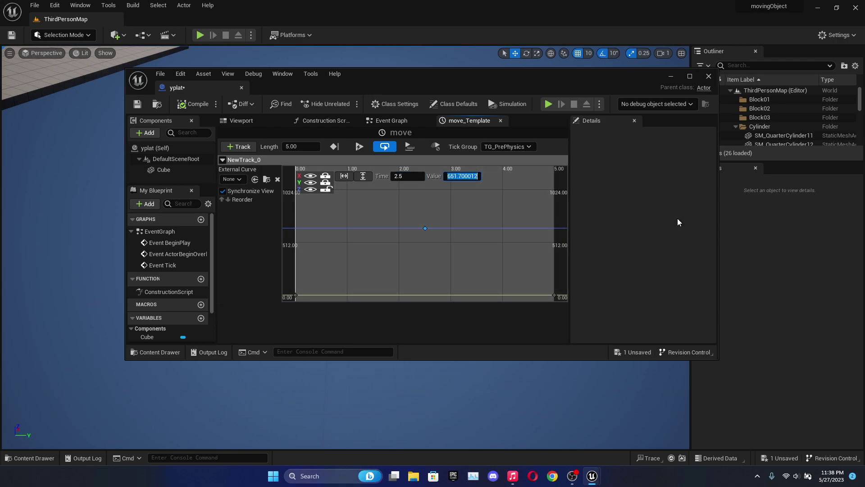
type("90")
key("Return")
type("5")
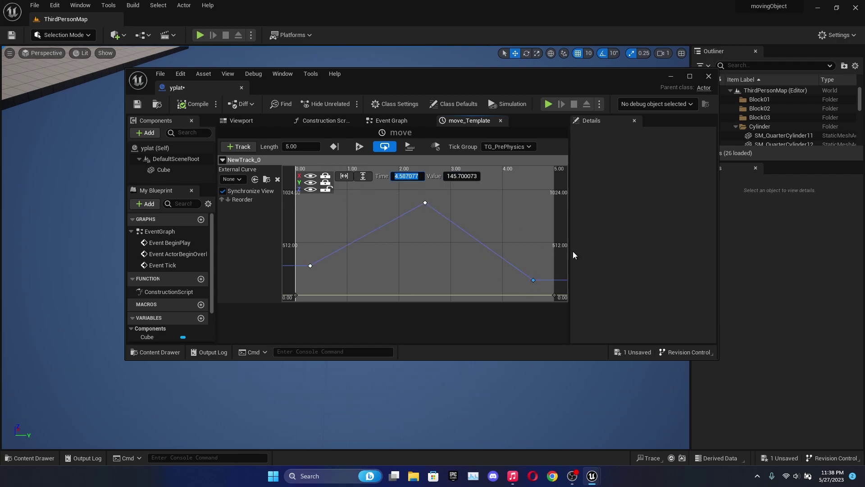
- Move the last key to 5 seconds and set the first key to time 0, value 0
key("Return")
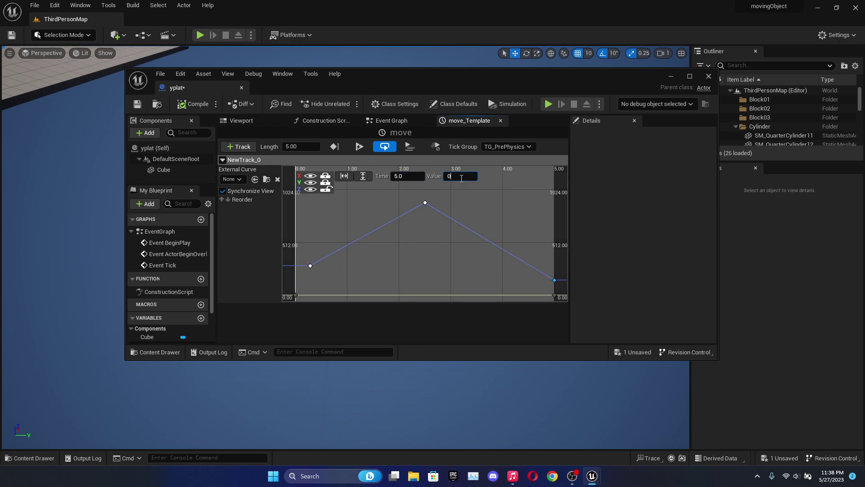
left_click(311, 266)
type("0")
key("Return")
left_click(468, 179)
type("0")
key("Return")
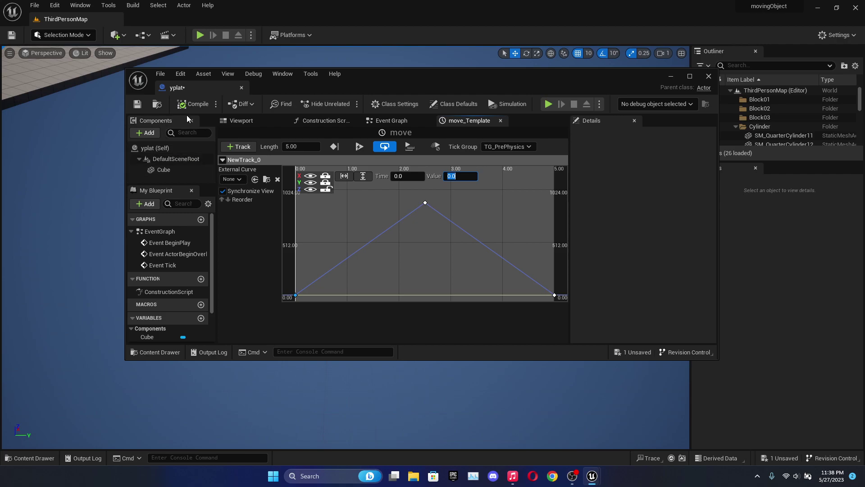
- Close the yplat editor and drag a yplat platform onto the cylinder in the level
left_click(708, 76)
right_click_drag(243, 221, 33, 449)
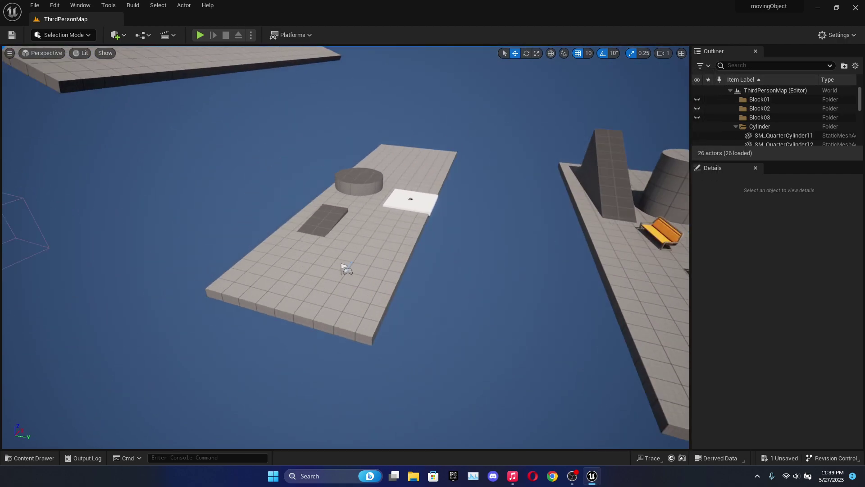
left_click(31, 457)
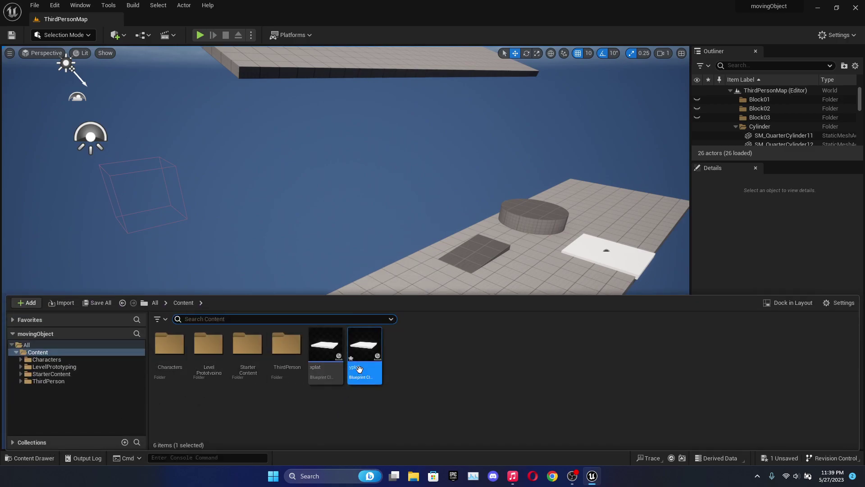
left_click_drag(361, 365, 512, 221)
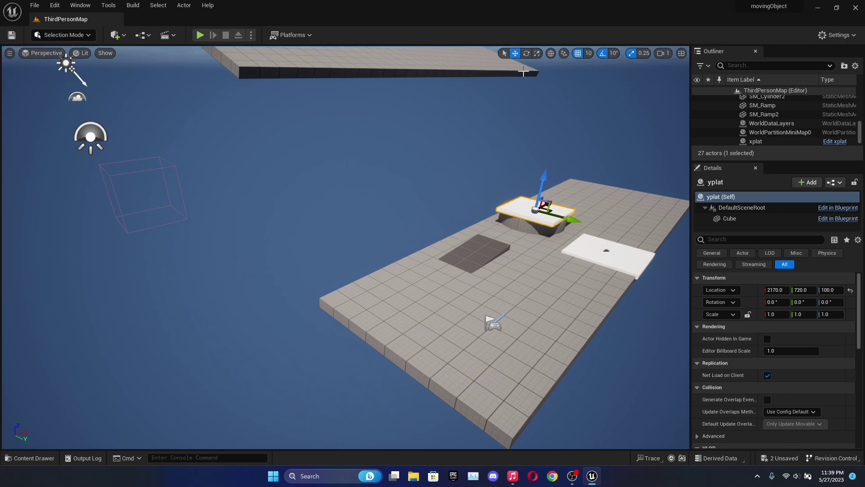
- After a quick play test, slide yplat along Y to 290 beside the cylinder
left_click(200, 34)
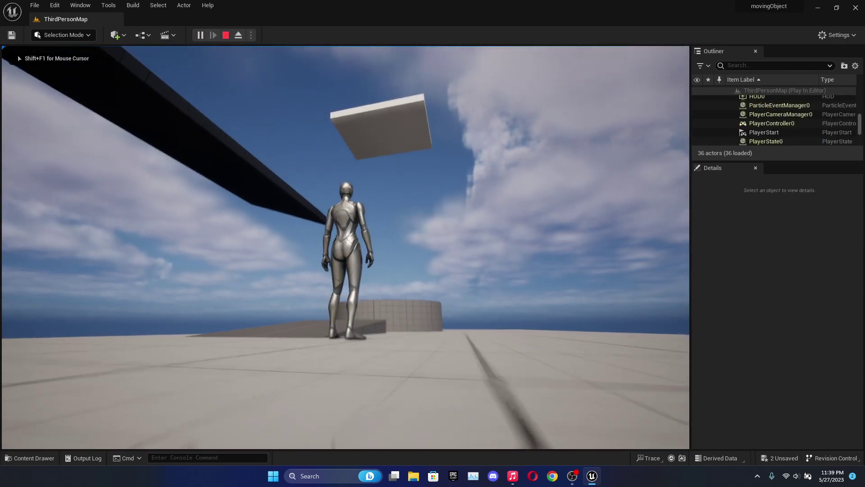
key("Escape")
key("f")
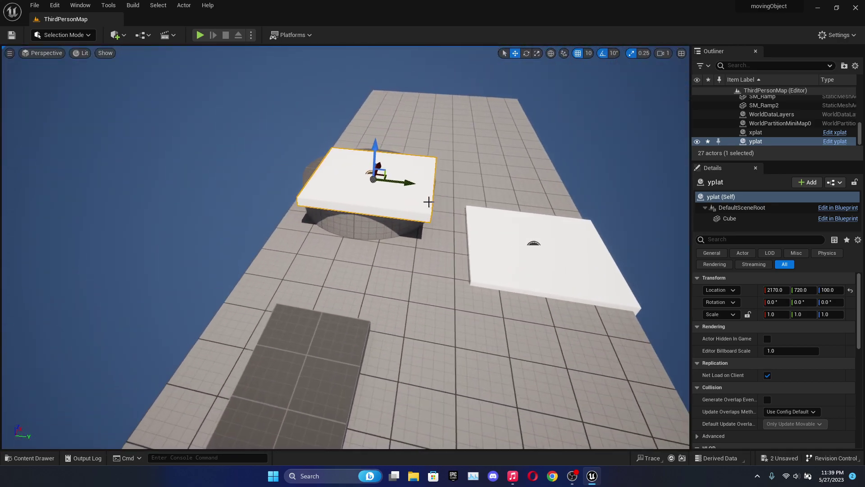
left_click_drag(410, 184, 273, 159)
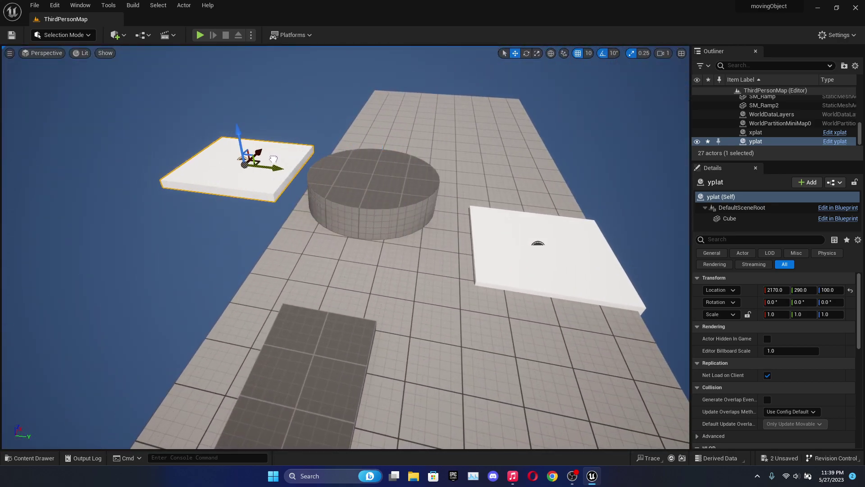
- Play-test jumping across the cylinder, white platform and blue cube, riding yplat upward
left_click(200, 35)
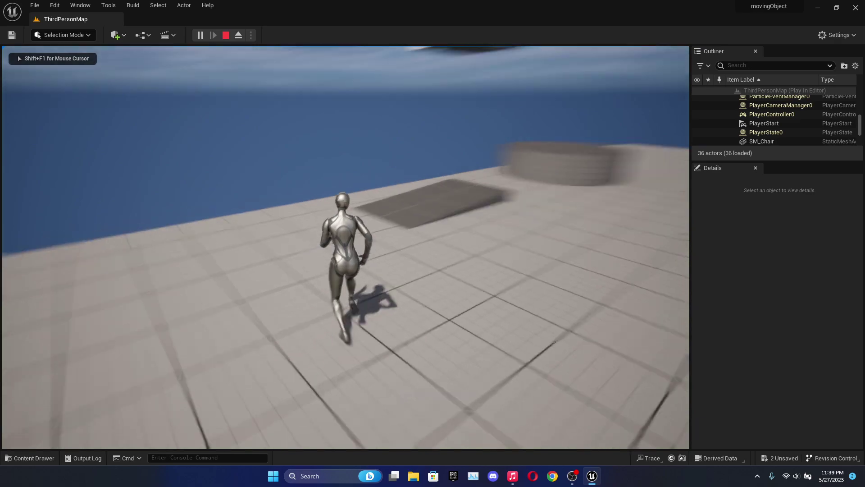
key("space")
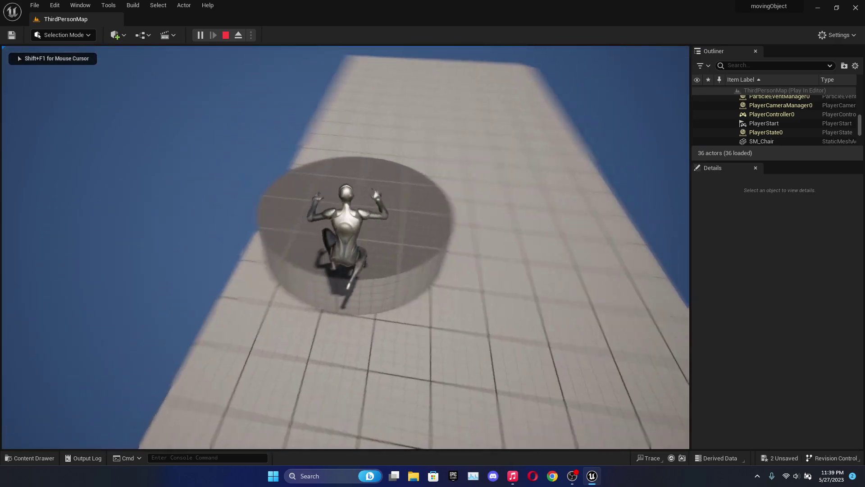
key("space")
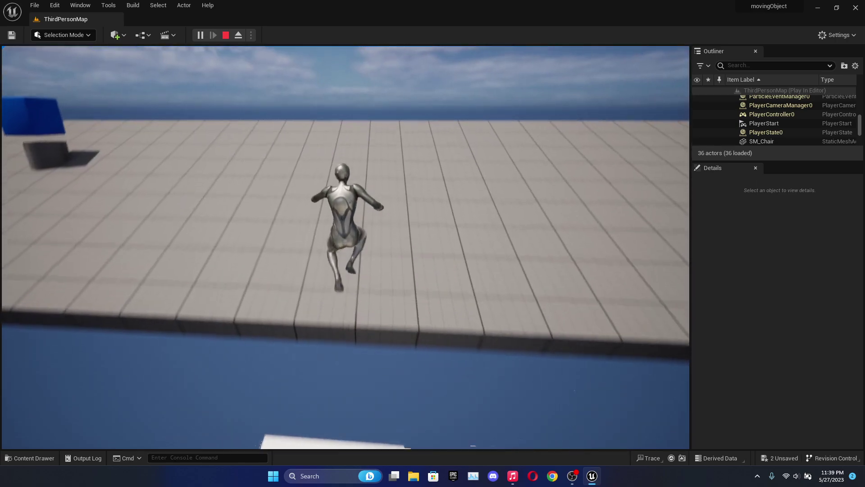
key("space")
key("w")
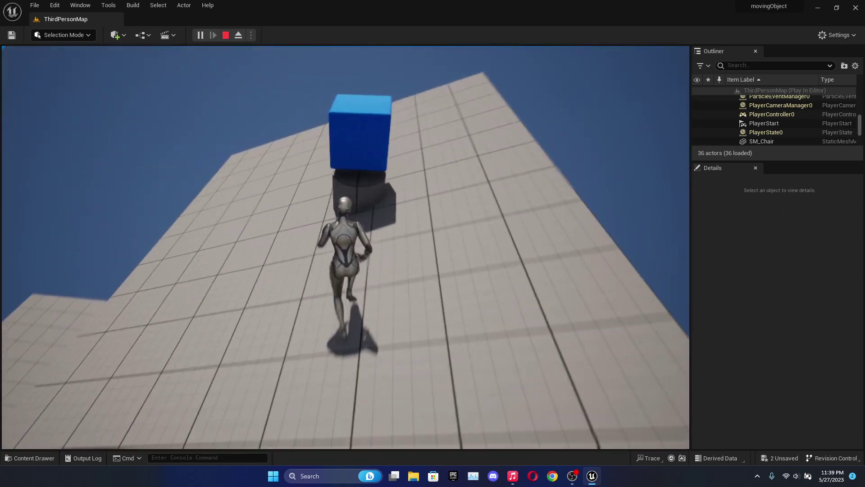
key("space")
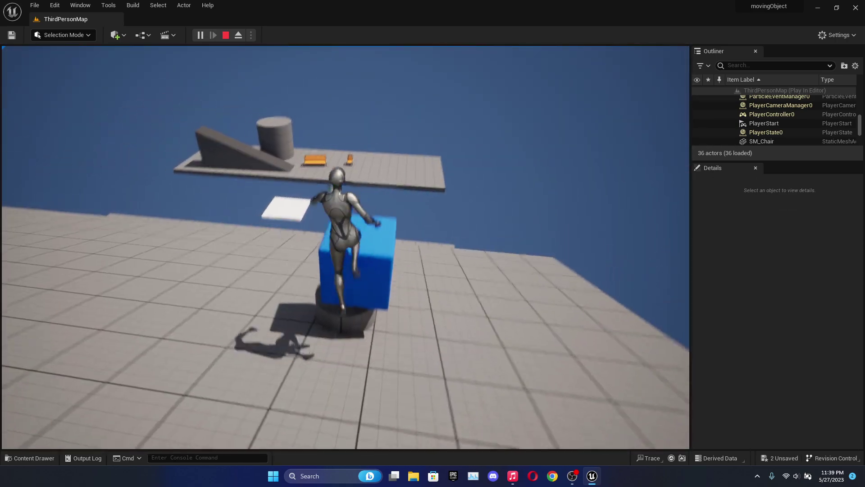
key("space")
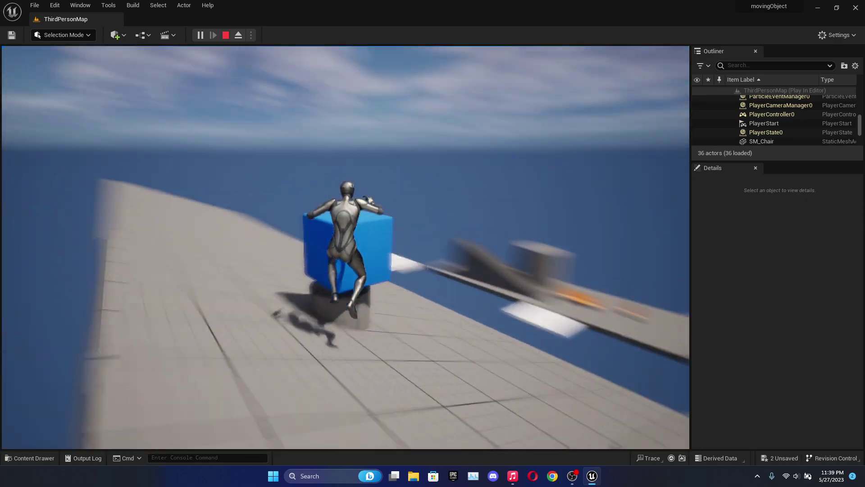
key("space")
key("space")
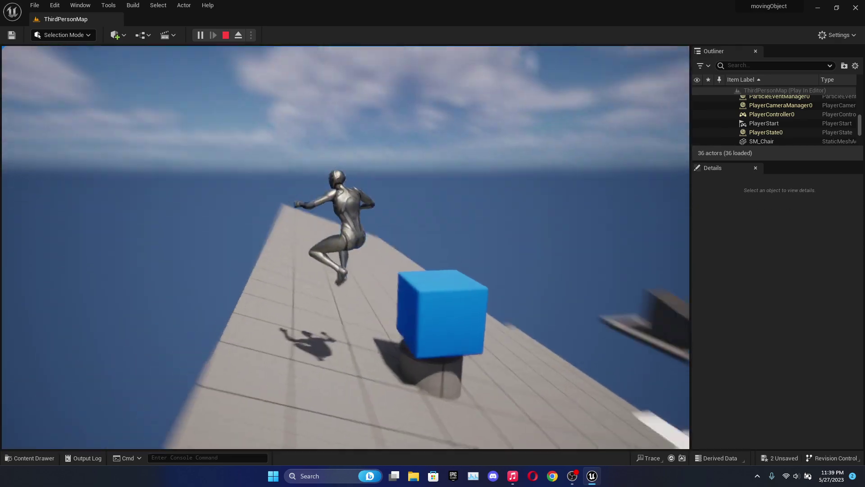
key("w")
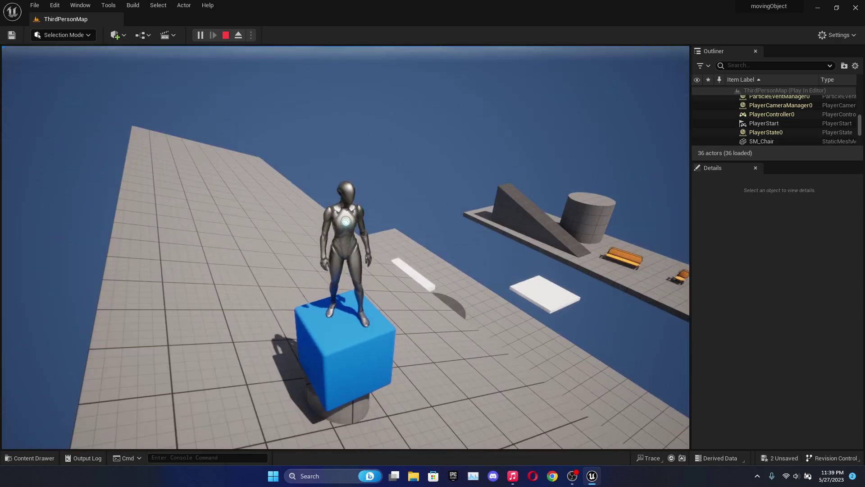
key("w")
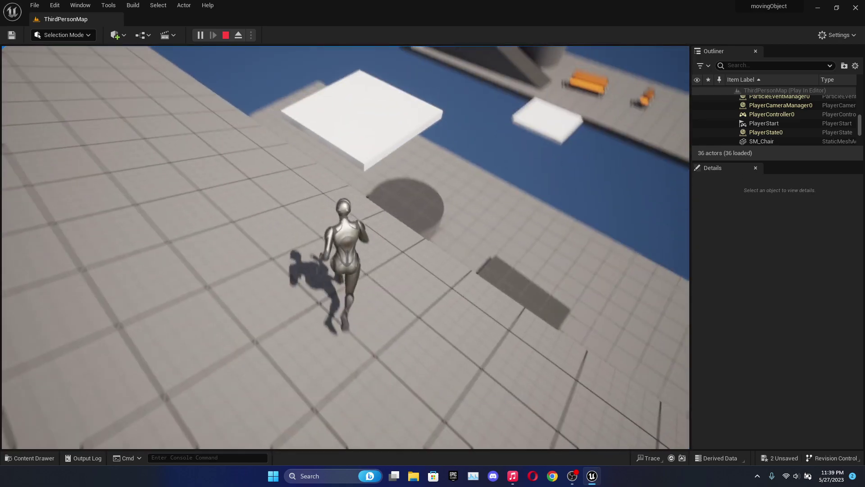
key("space")
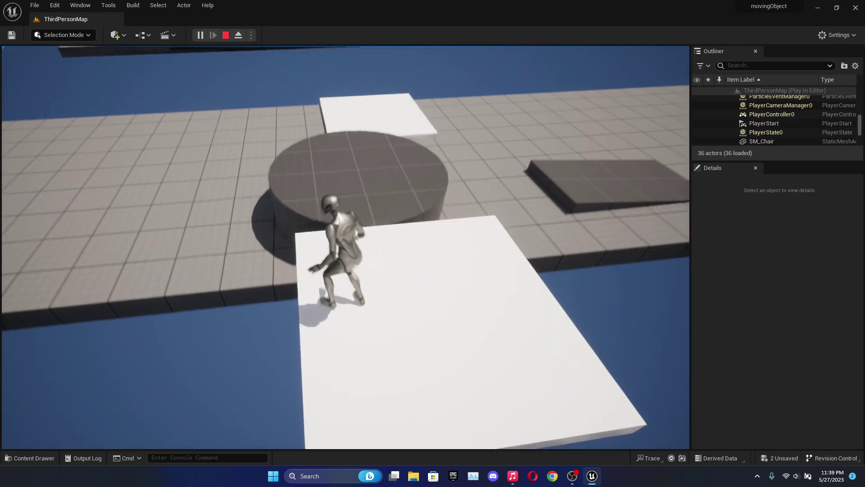
key("w")
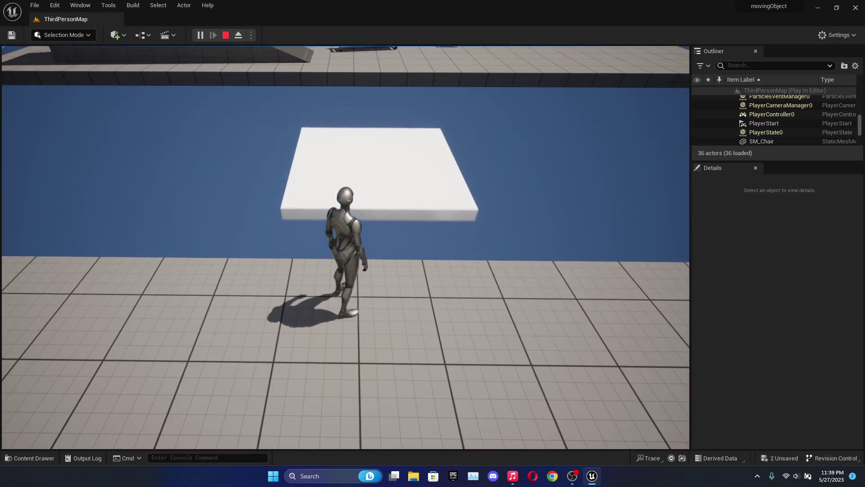
key("space")
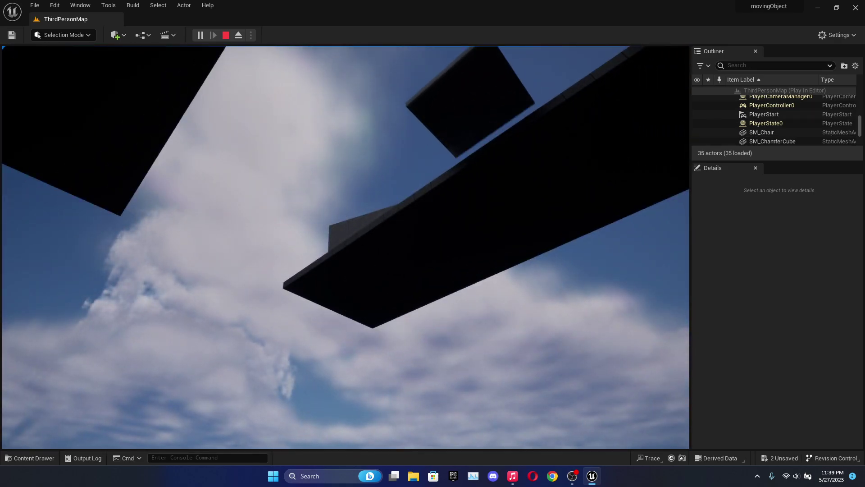
key("Escape")
- Run a second play test, walking across the white platform and off its edge
left_click(201, 35)
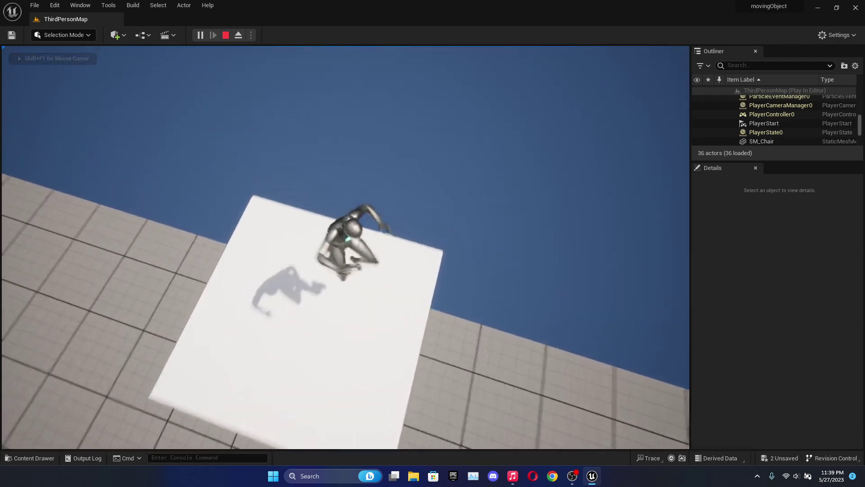
key("space")
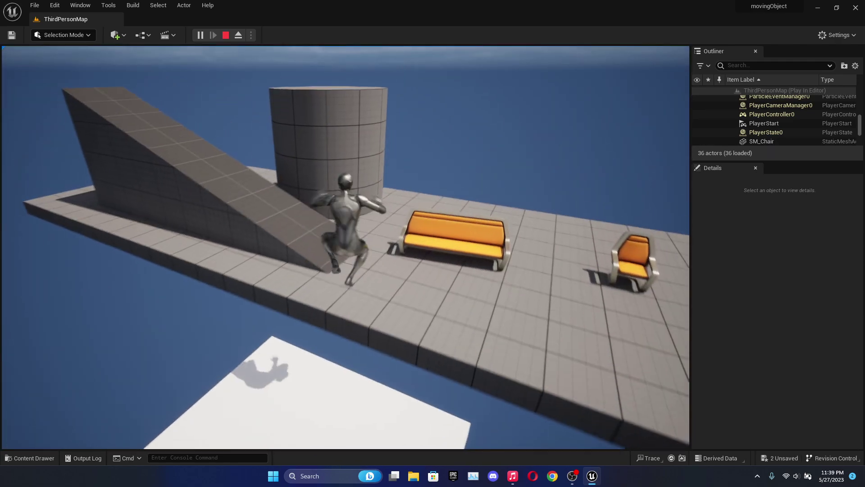
key("w")
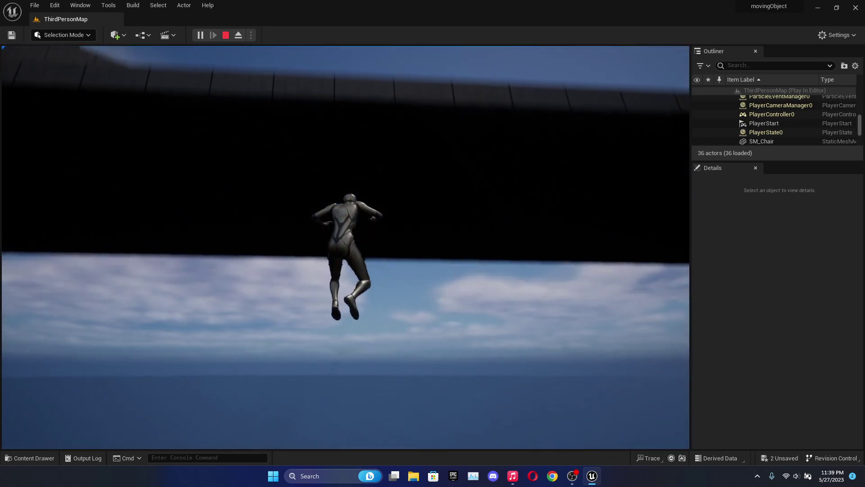
key("Escape")
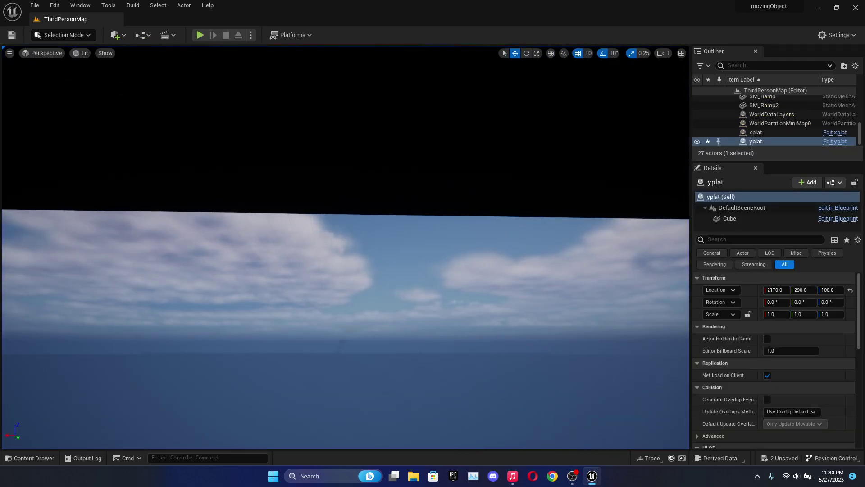